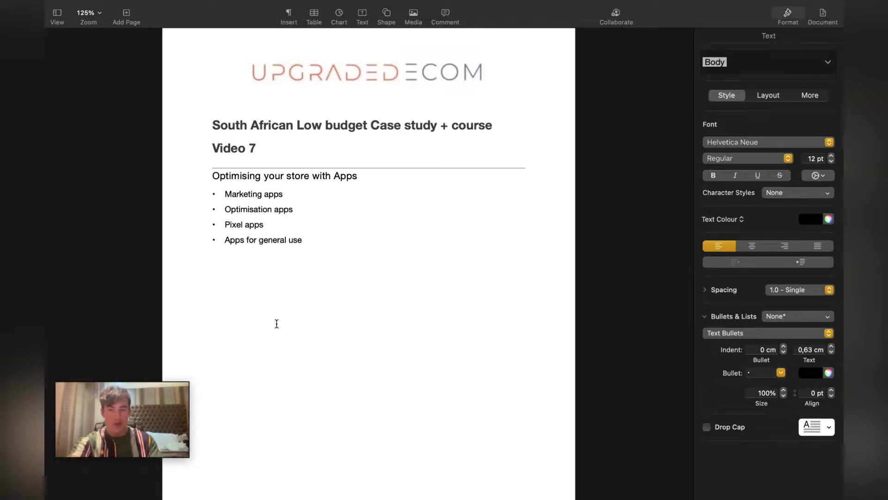
Switch from the Pages course outline to the desktop showing the Shopify admin Apps page.
key("ctrl+Right")
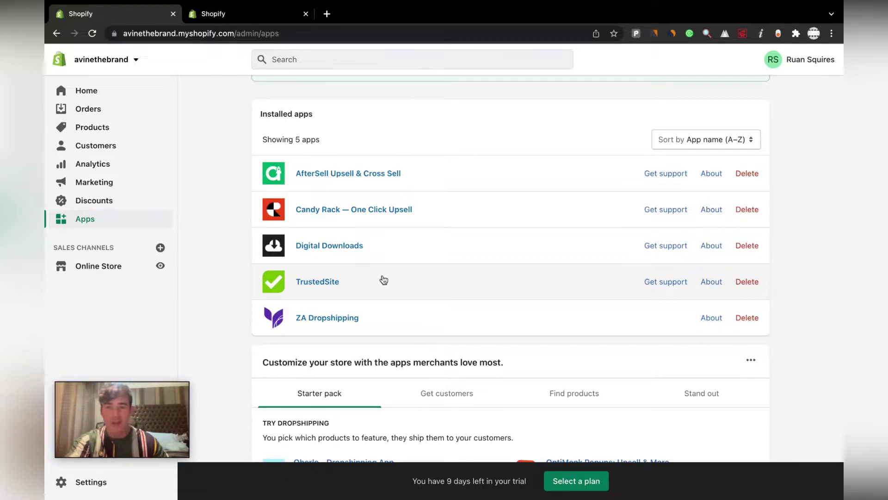
Switch to the other store's tab showing its installed apps list.
left_click(243, 14)
scroll(418, 238, "up", 5)
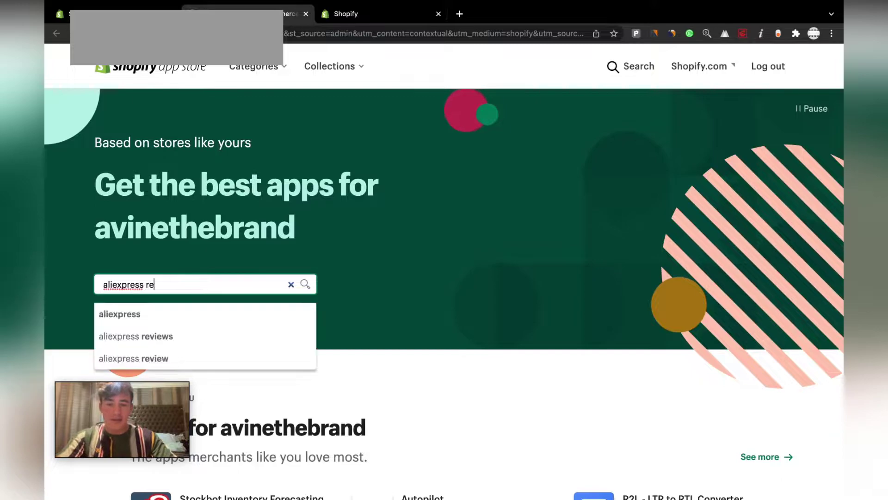
Search the App Store for 'aliexpress review import' and open the AliExpress Review Importer listing.
type("t")
key("Return")
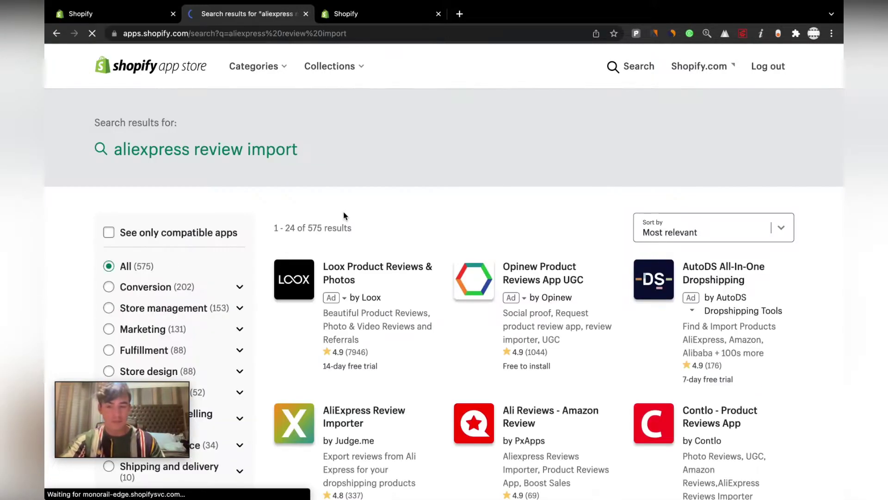
left_click(323, 420)
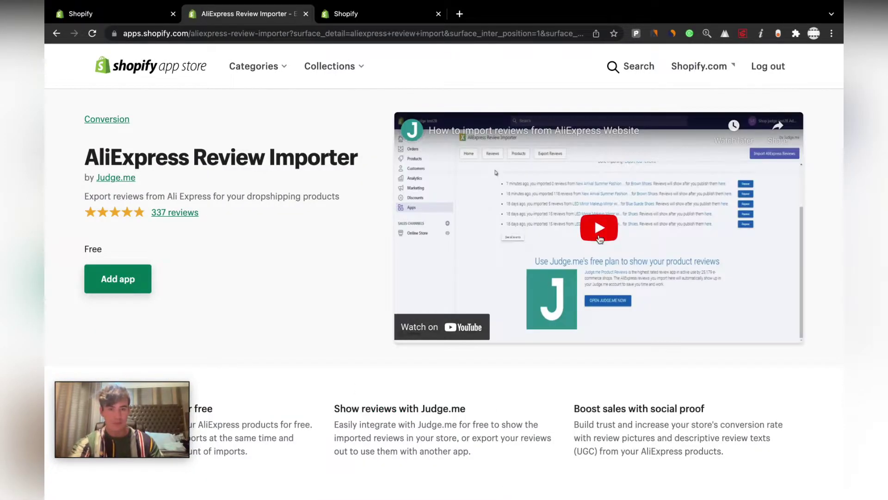
Start the app's demo video, dismiss the suggested videos panel, and pause it.
left_click(596, 238)
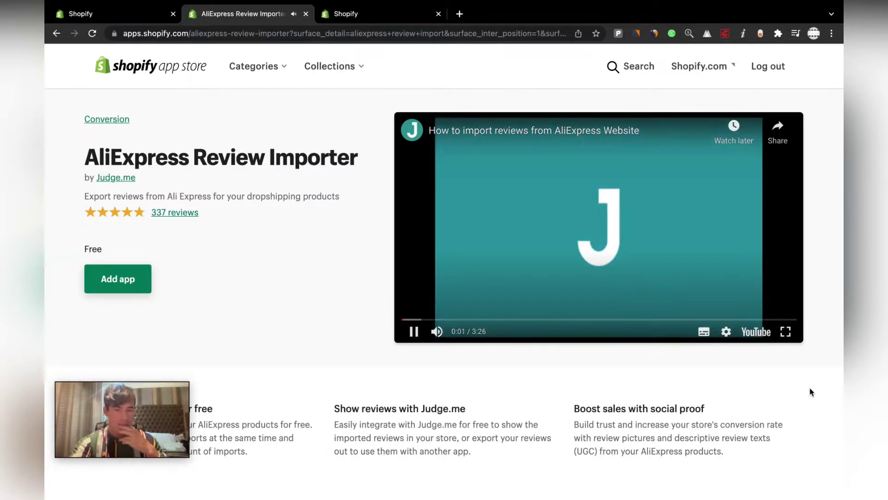
key("l")
key("l")
key("l")
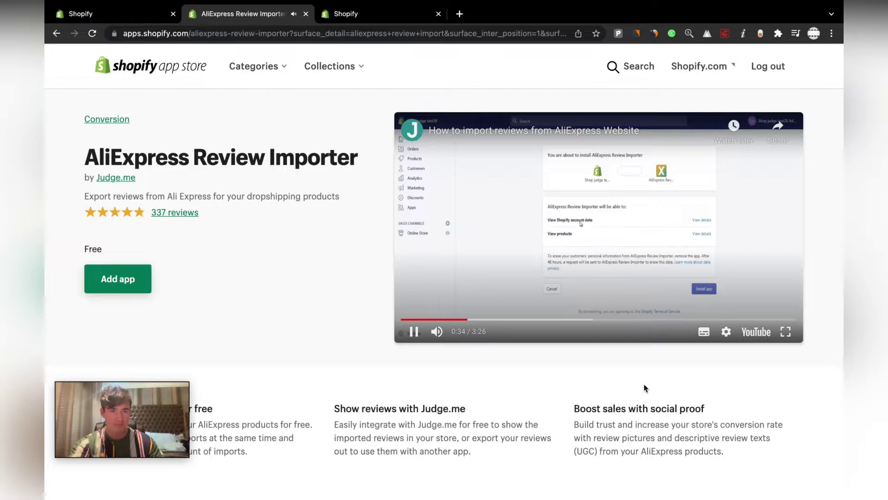
key("k")
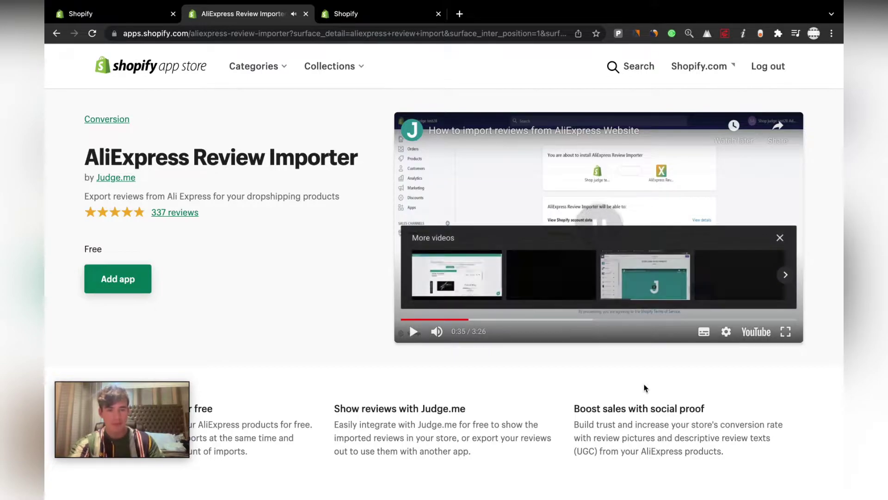
left_click(782, 240)
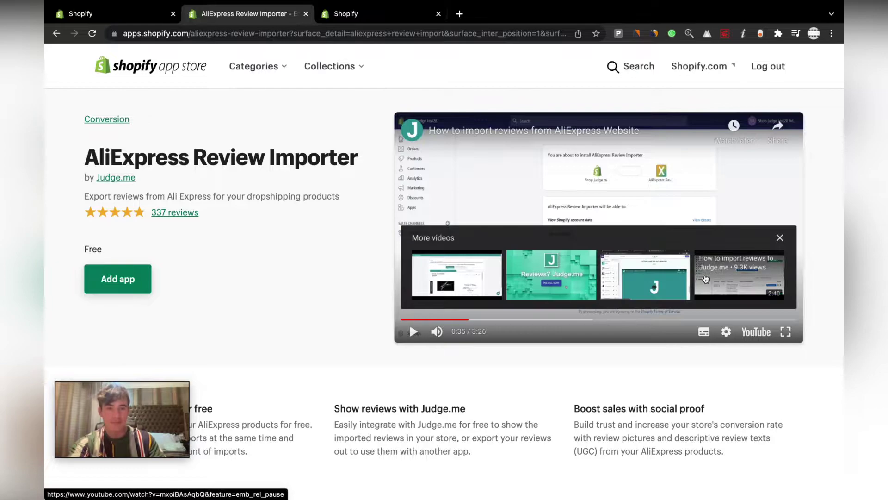
left_click(413, 331)
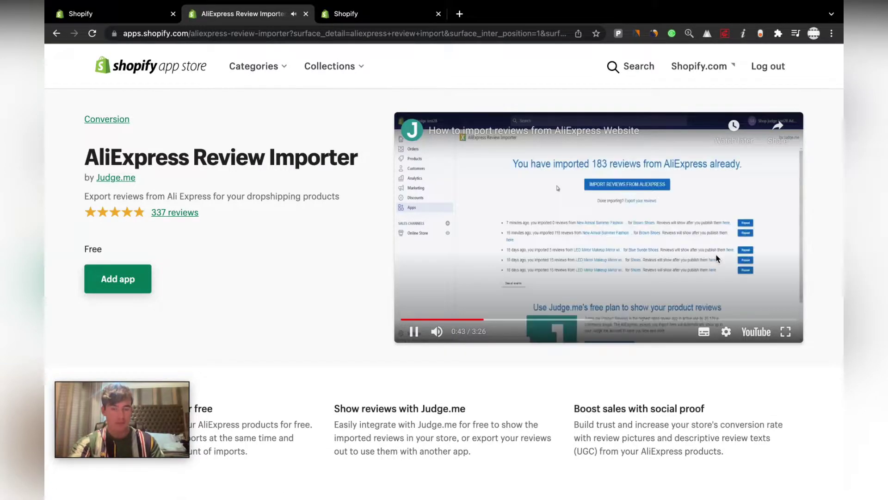
left_click(693, 266)
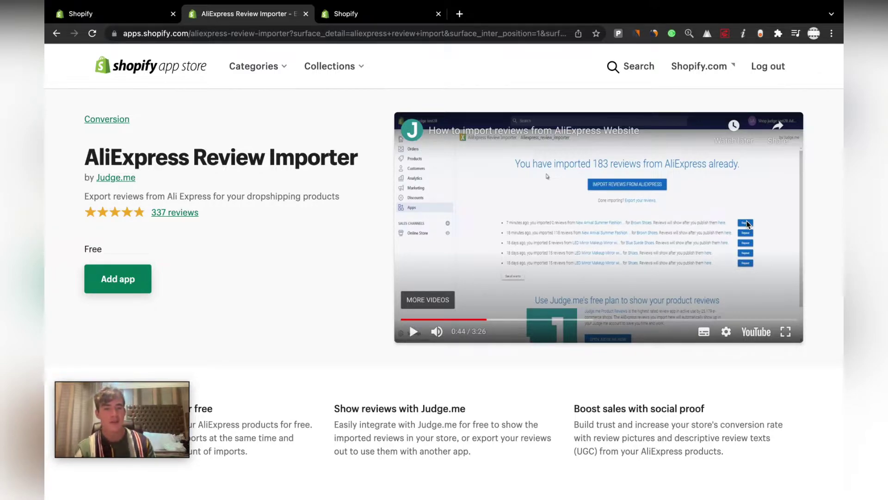
Resume the demo, skip ahead, and pause at the import-reviews dialog around 1:09.
left_click(414, 331)
key("Right")
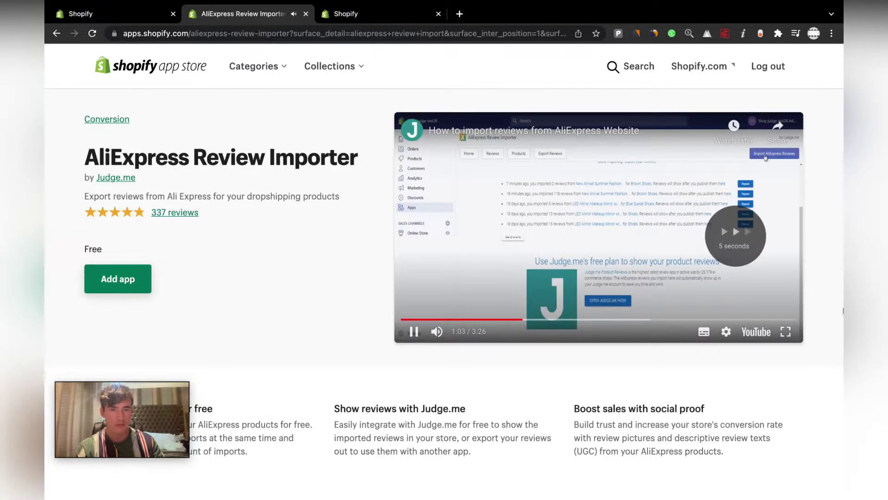
key("Right")
key("Right")
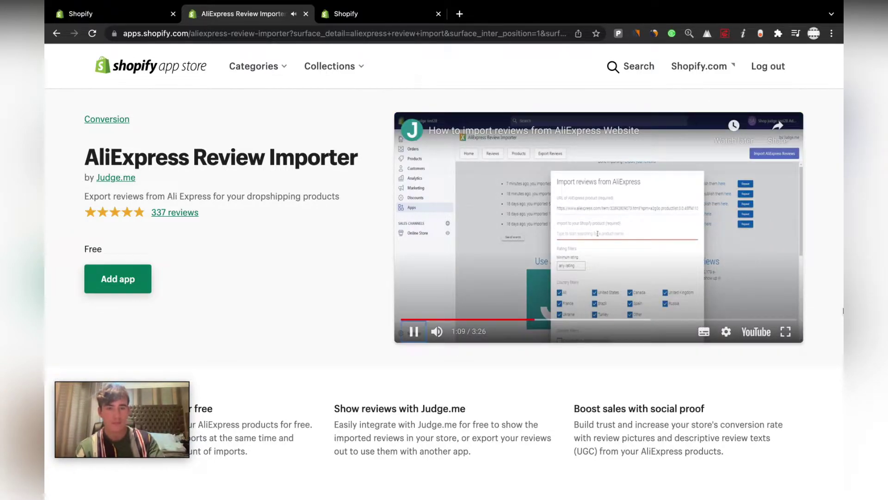
key("space")
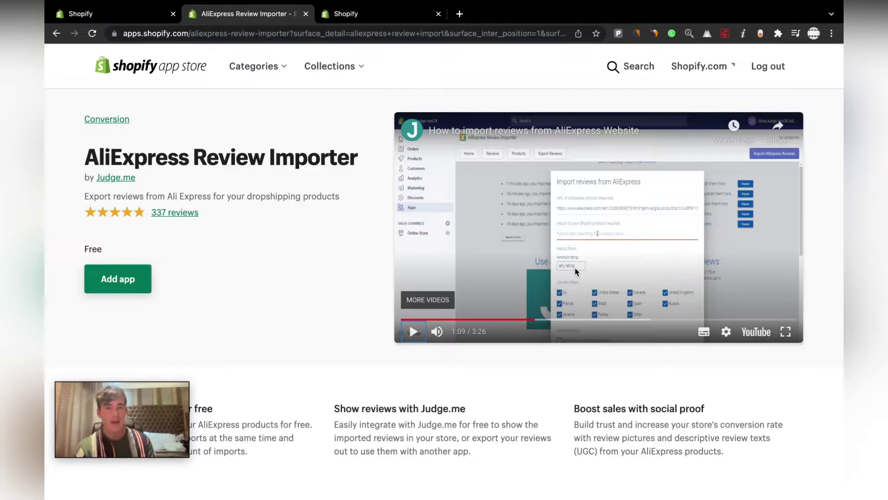
Skip the demo through the import settings and pause at 2:06 on the imported-reviews list.
left_click(576, 271)
left_click(620, 261)
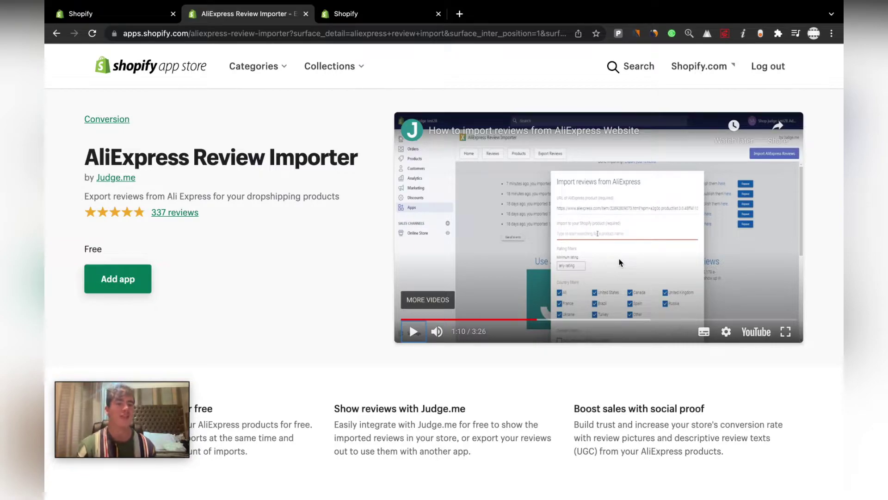
key("space")
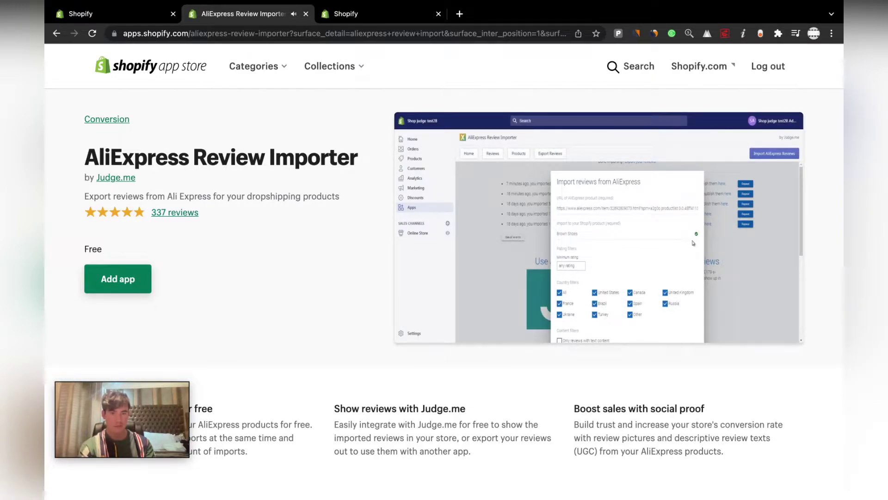
key("Right")
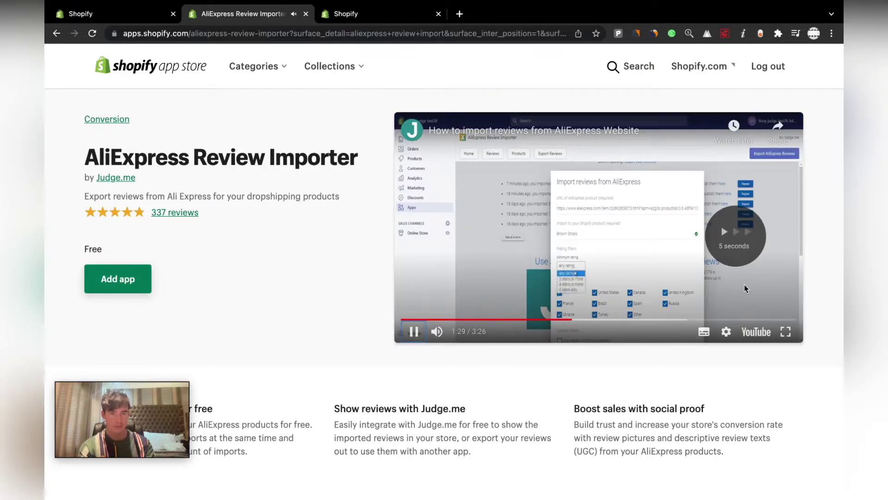
key("Right")
key("Right")
key("Right")
key("Right")
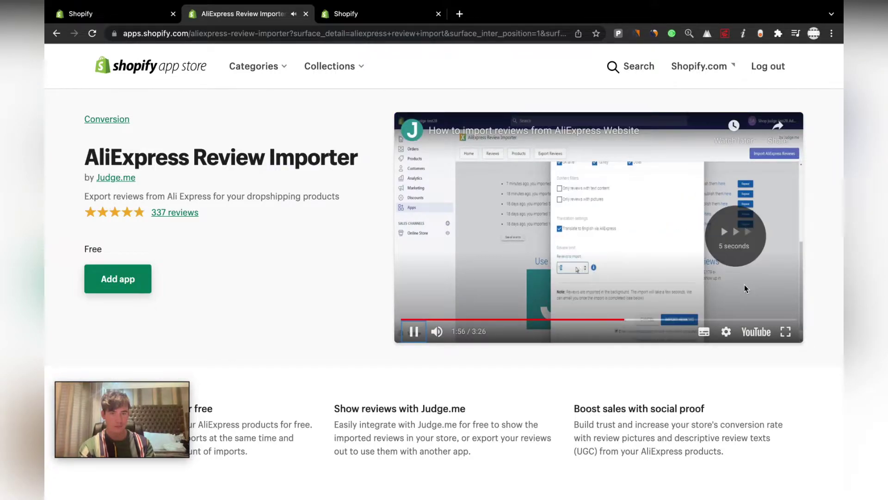
key("Right")
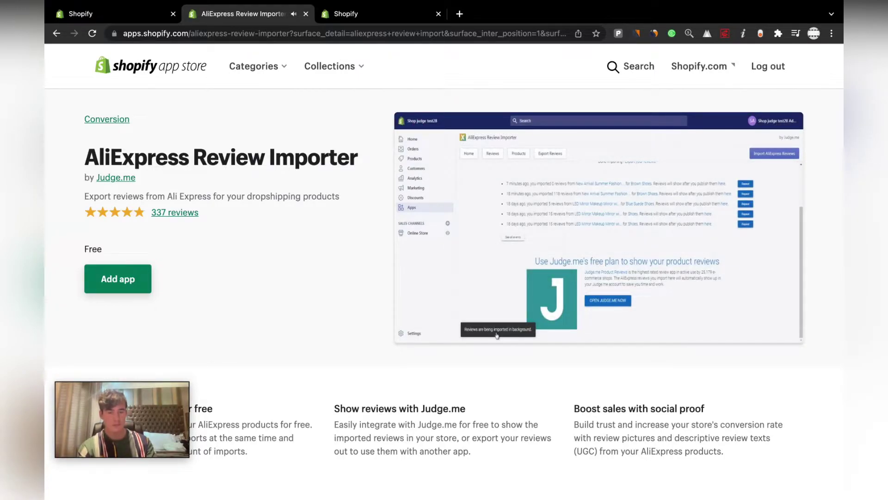
left_click(745, 287)
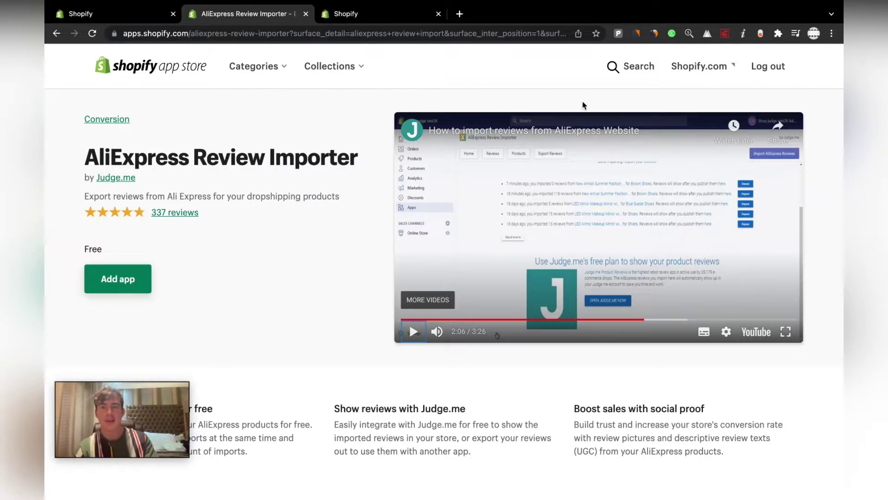
Return to the admin's 14 installed apps, including AliExpress Review Importer and Judge.me Product Reviews.
left_click(401, 17)
scroll(418, 391, "down", 3)
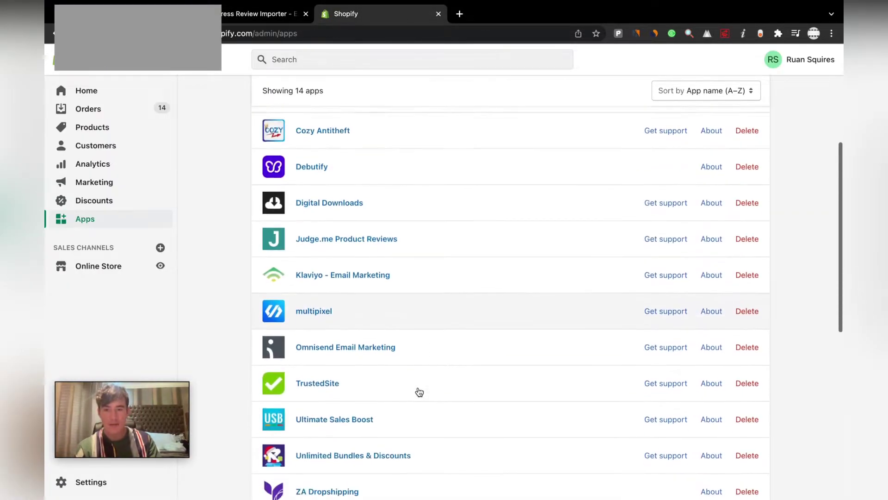
scroll(419, 391, "up", 4)
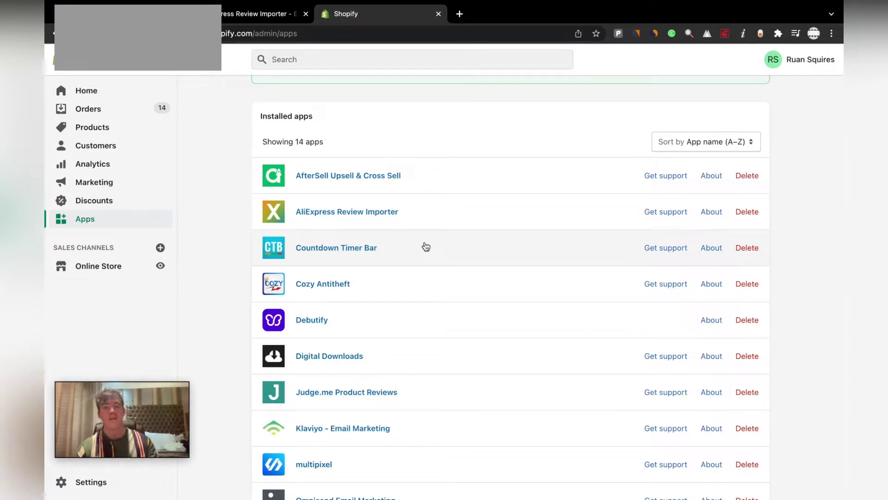
Open Ultimate Sales Boost from the apps list to see the 'My flash sale boost' campaign.
scroll(424, 246, "down", 4)
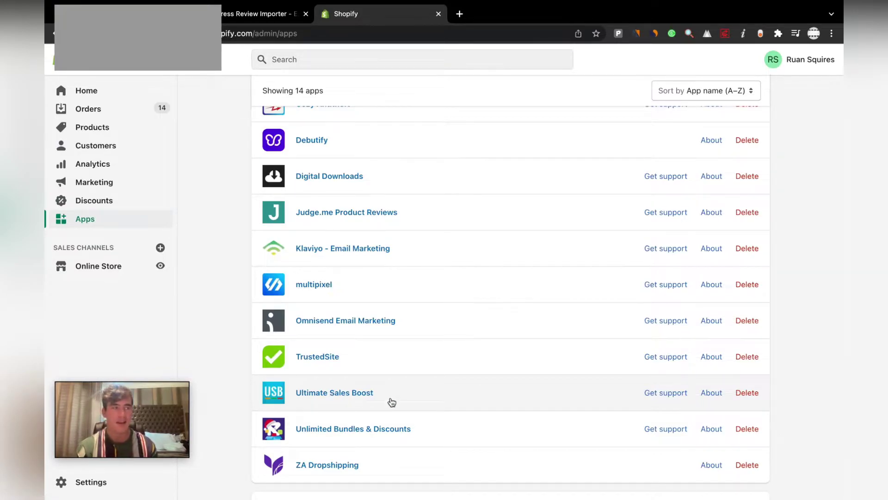
left_click(353, 391)
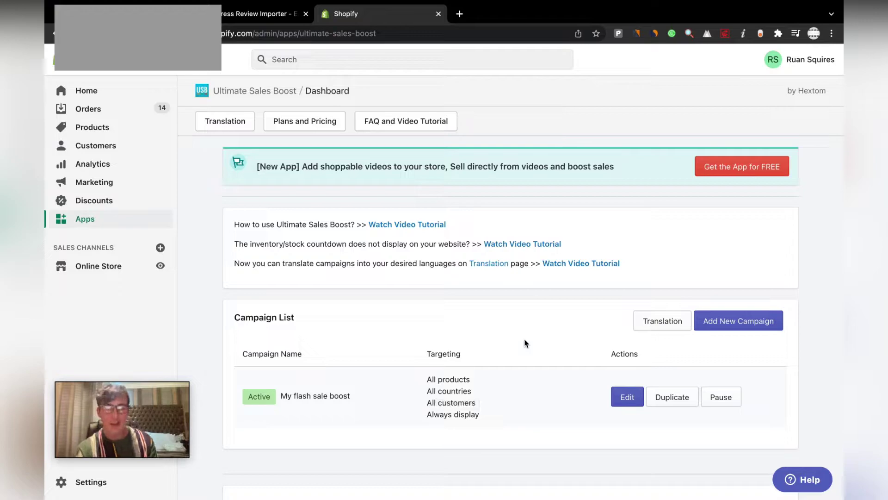
Add a new campaign to show templates like Sales Sticker, BOGO, inventory countdown and Get-it-by Timer.
scroll(525, 341, "down", 2)
left_click(730, 277)
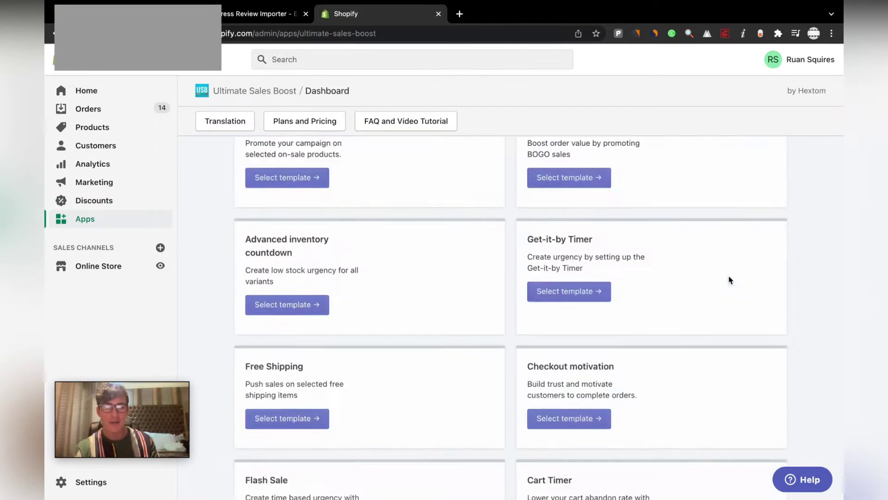
scroll(347, 285, "up", 2)
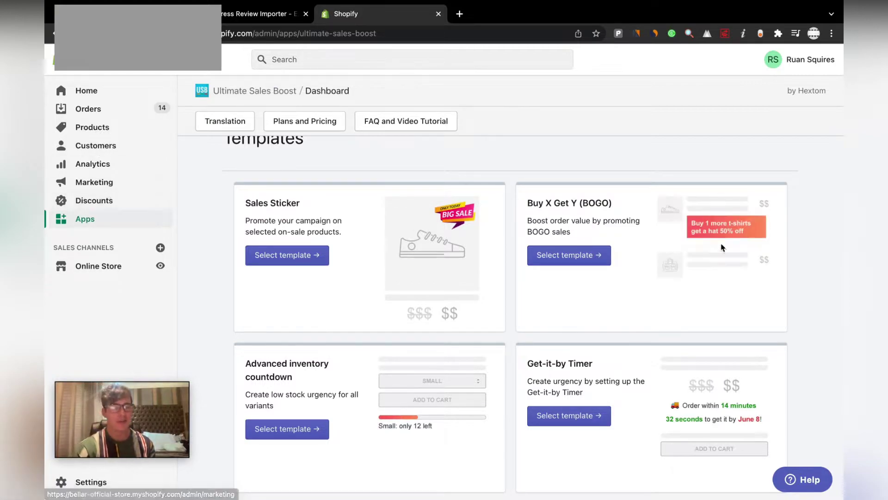
Scroll through the remaining templates: Free Shipping, Checkout motivation, Limited Quantities, Trust Badge, Customized Campaign.
scroll(719, 259, "down", 2)
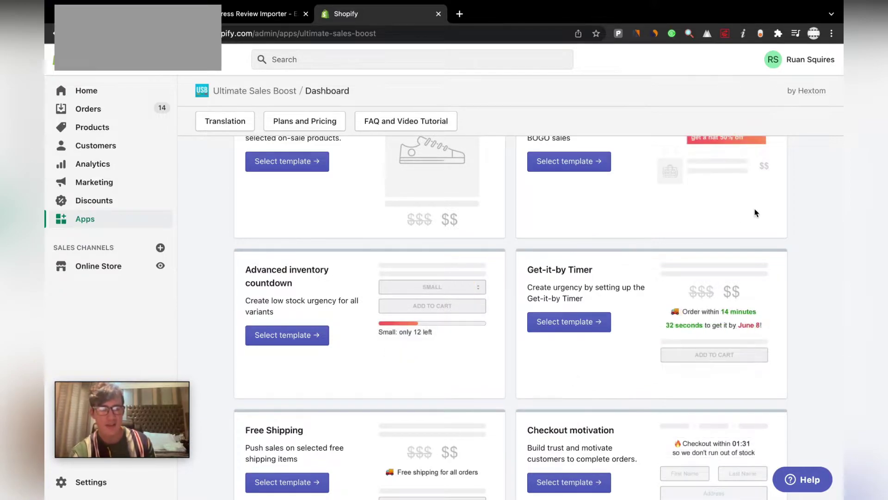
scroll(804, 359, "down", 1)
scroll(804, 360, "down", 1)
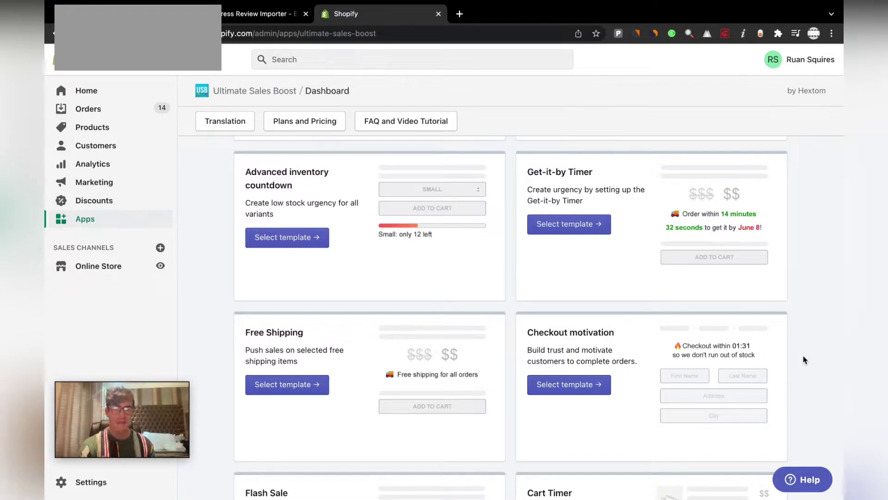
scroll(804, 360, "down", 2)
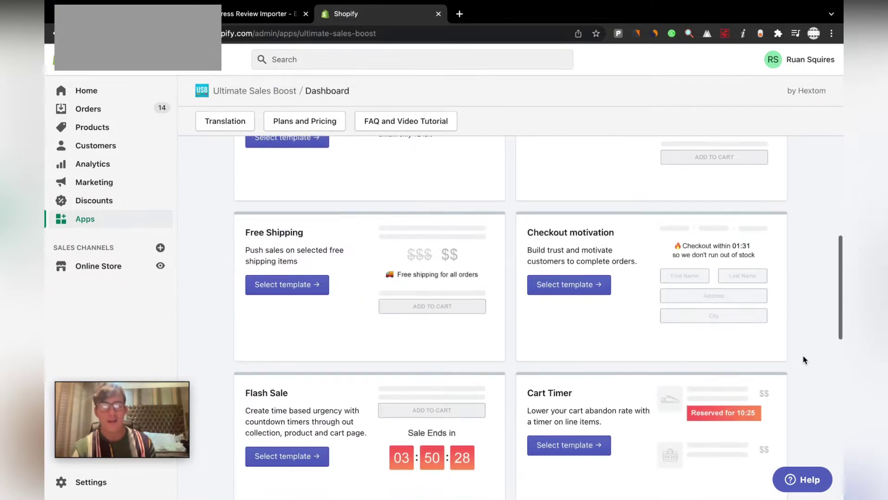
scroll(704, 368, "down", 7)
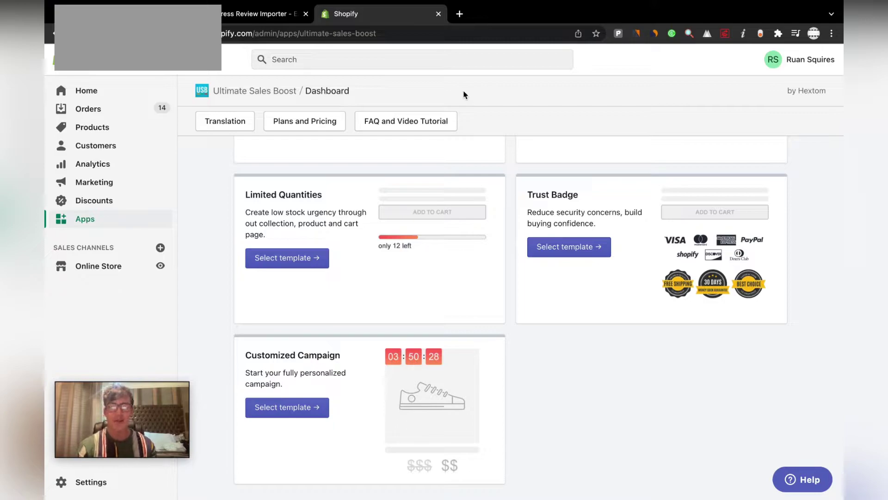
scroll(472, 190, "up", 10)
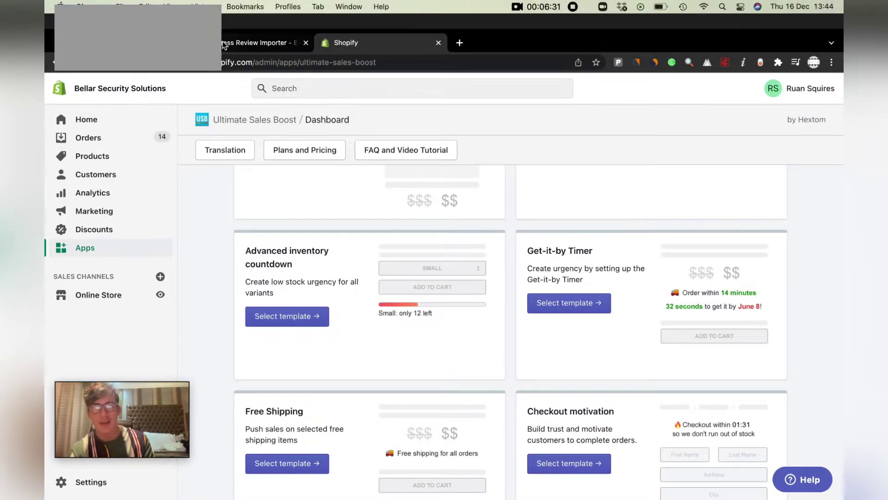
Go back to the Shopify admin and open the store's Products list.
left_click(236, 42)
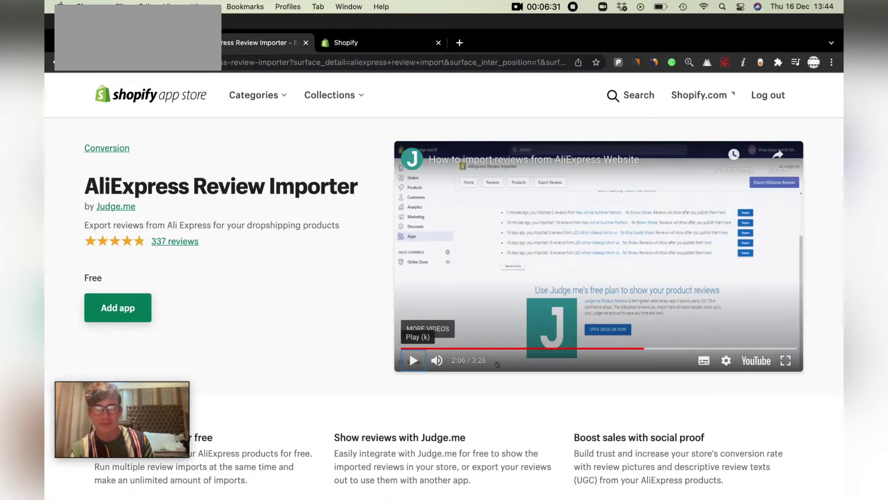
left_click(363, 46)
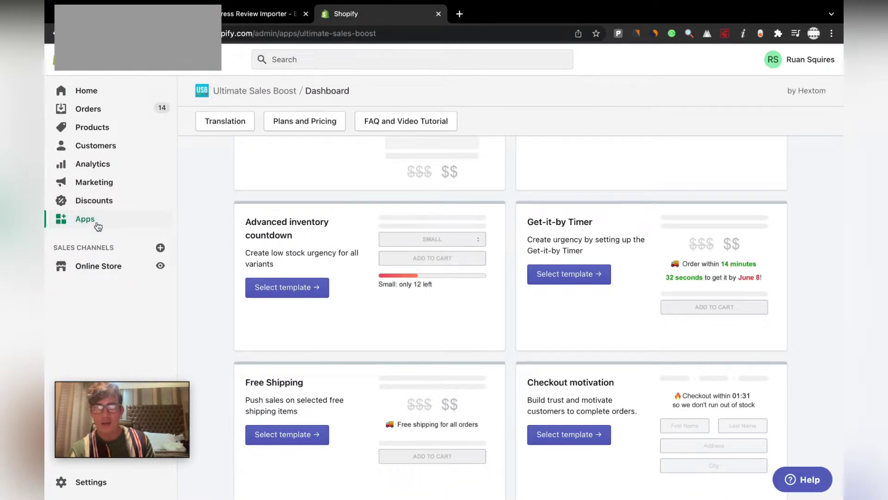
left_click(94, 221)
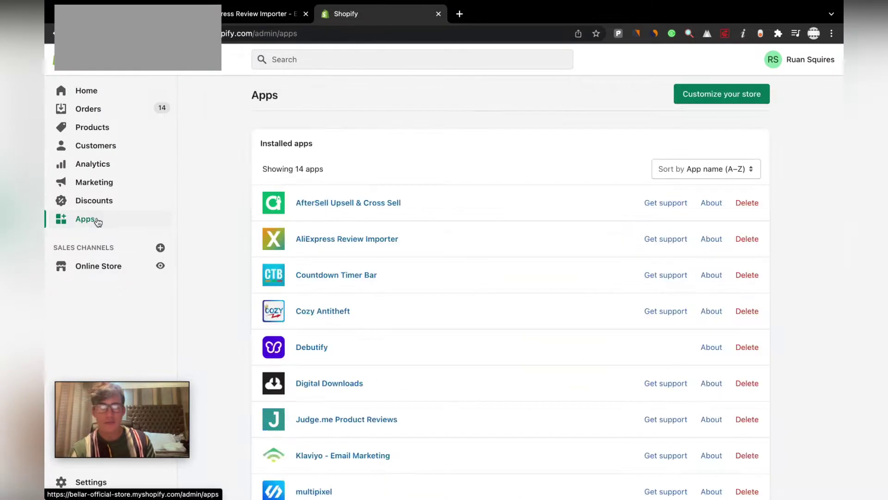
scroll(527, 295, "down", 5)
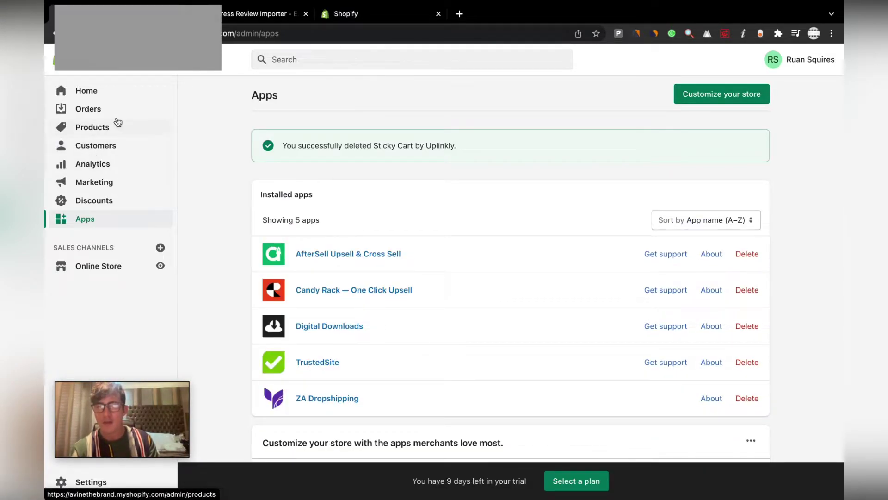
left_click(107, 133)
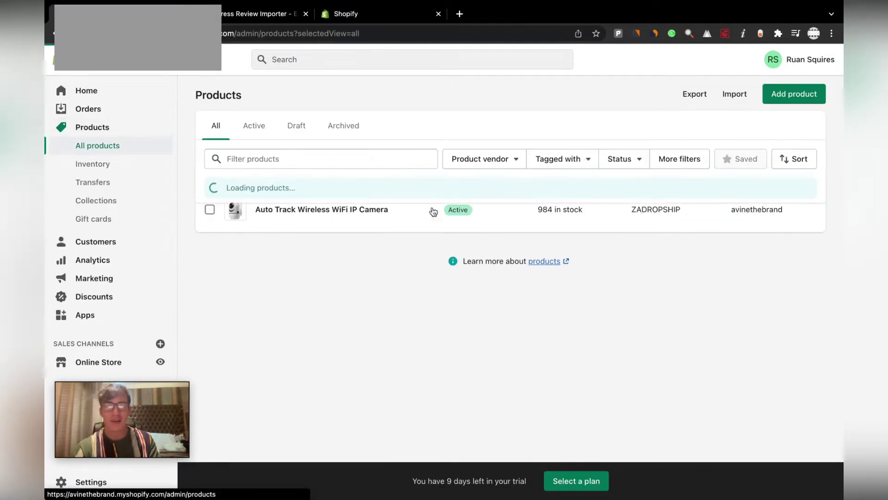
Preview the Auto Track Wireless WiFi IP Camera product, select its description, and inspect the page.
left_click(402, 209)
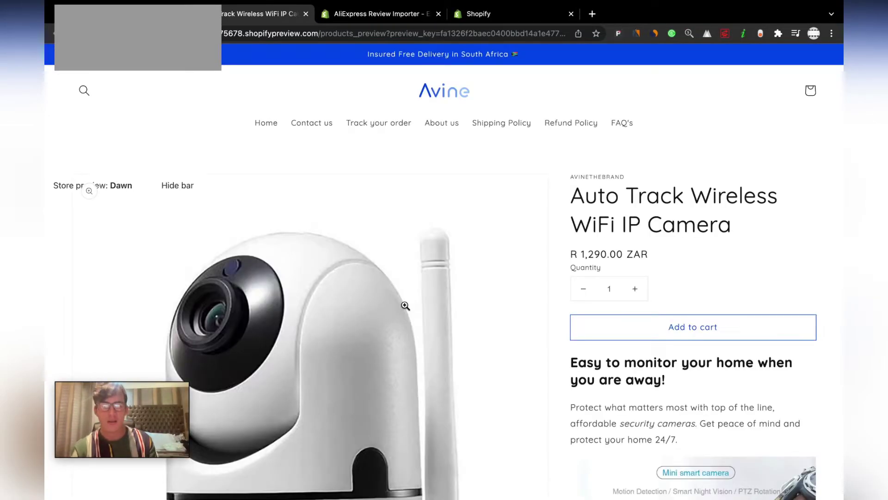
scroll(530, 353, "down", 3)
left_click_drag(570, 331, 710, 414)
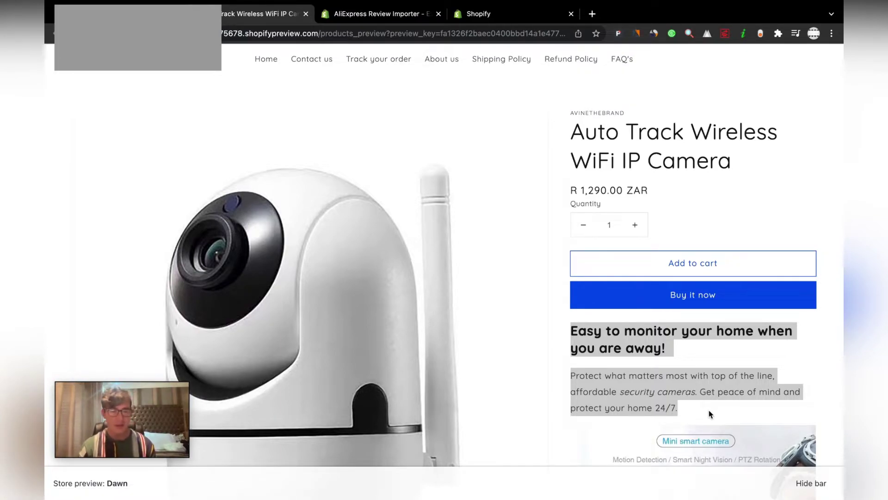
scroll(710, 413, "down", 1)
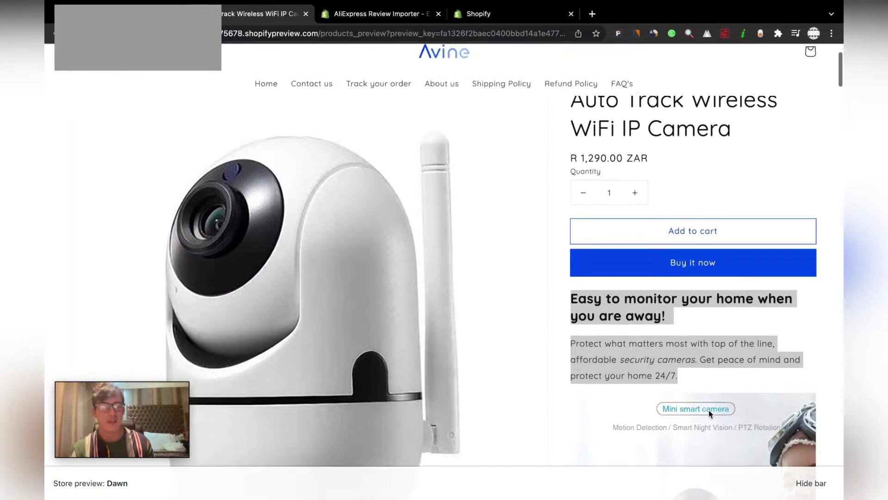
scroll(760, 382, "down", 3)
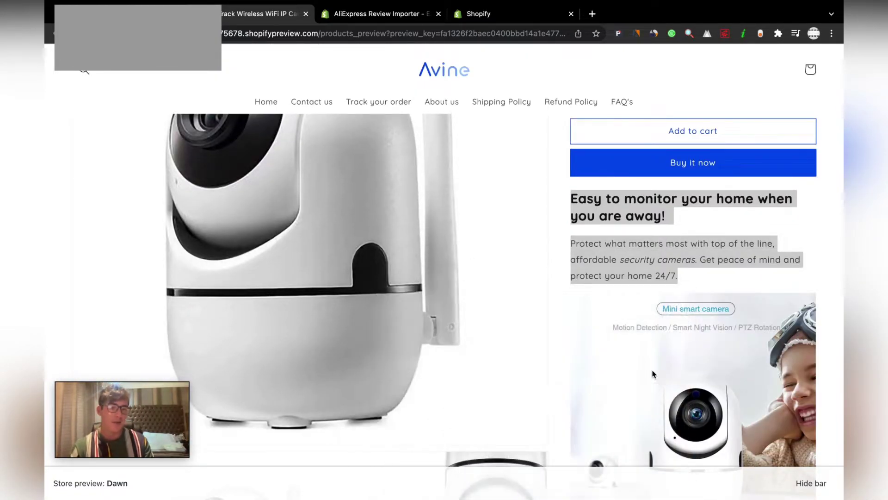
right_click(523, 246)
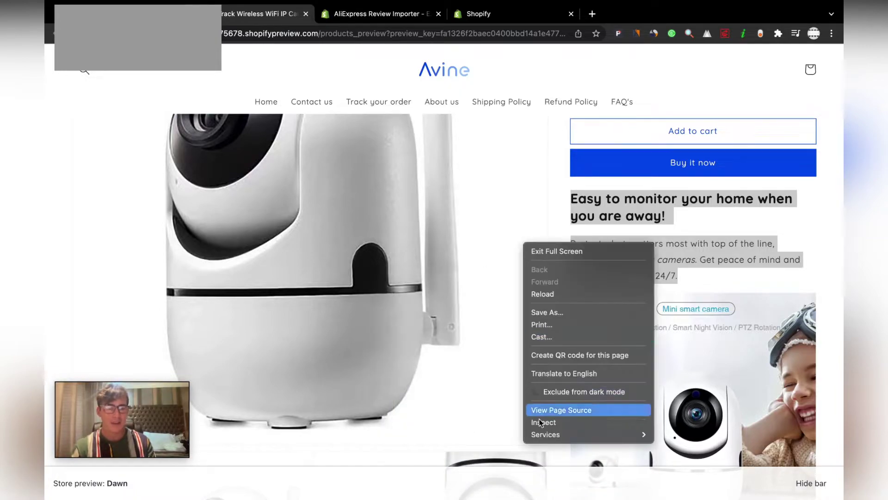
Inspect the camera product page in a mobile-sized DevTools preview and scroll through it.
left_click(542, 422)
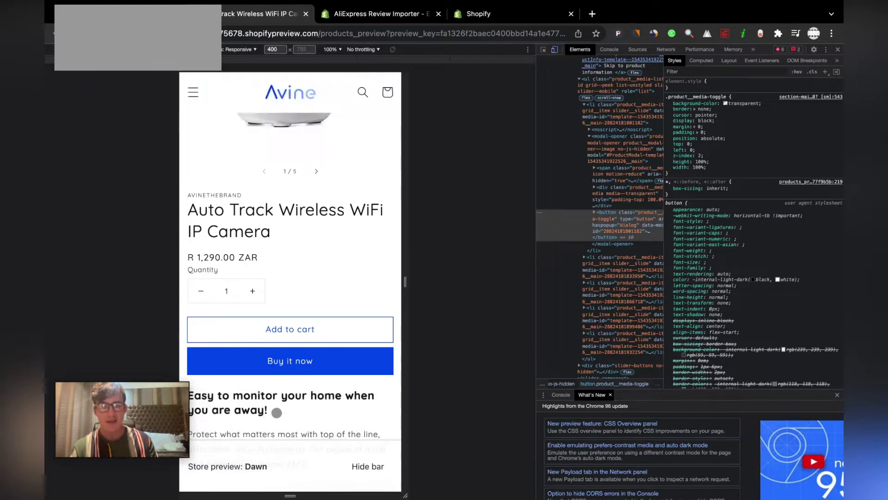
scroll(277, 412, "down", 3)
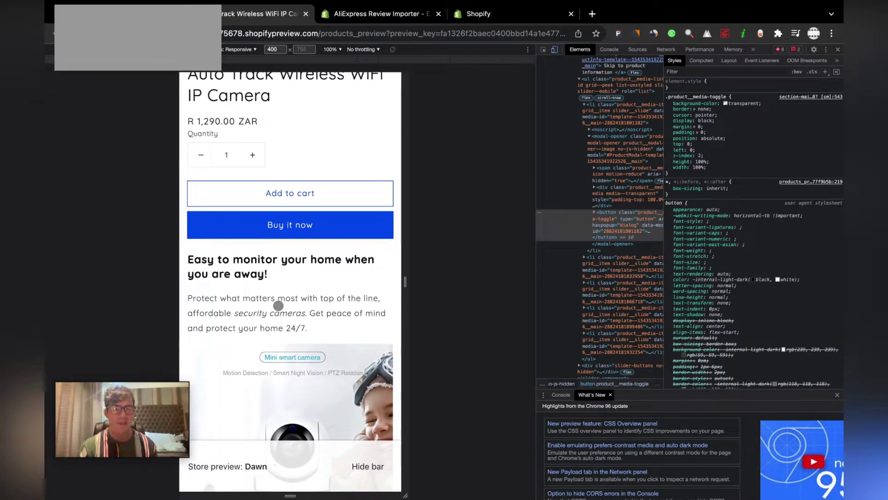
scroll(278, 305, "down", 1)
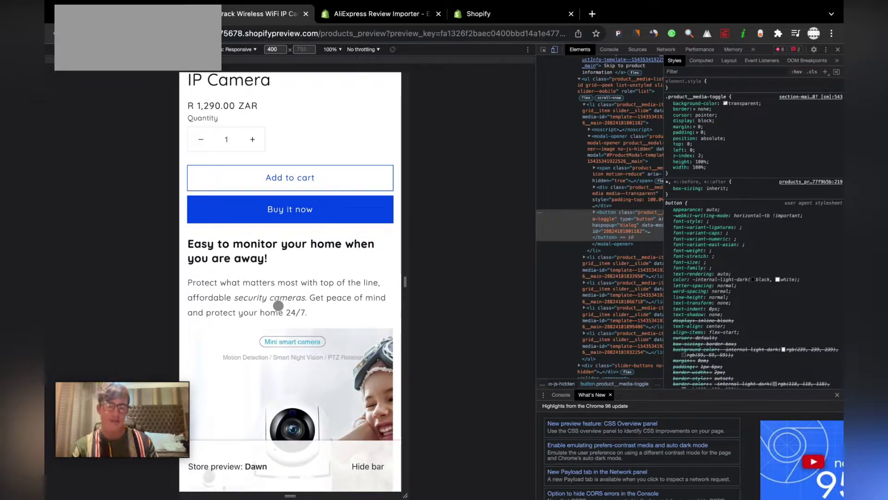
scroll(278, 305, "down", 4)
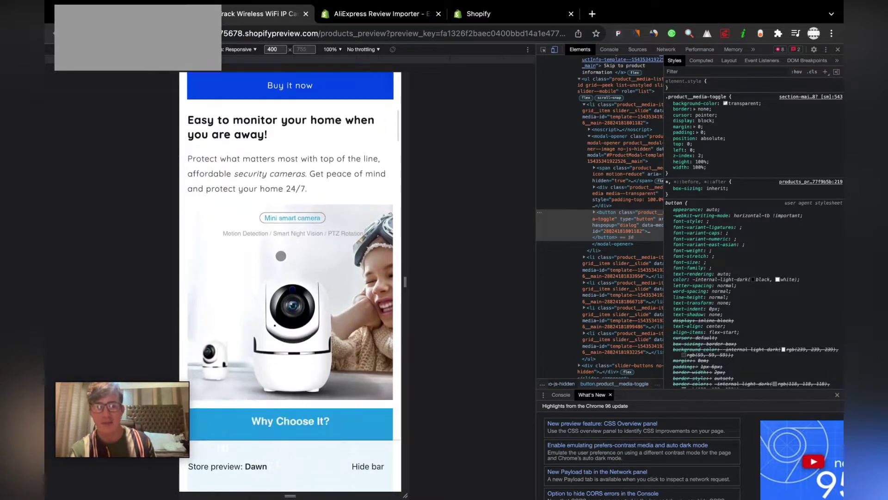
scroll(289, 325, "up", 4)
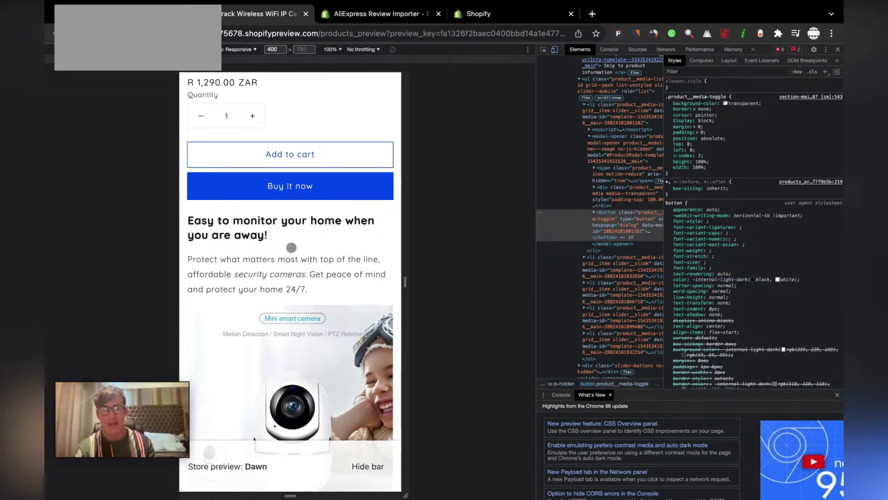
right_click(292, 248)
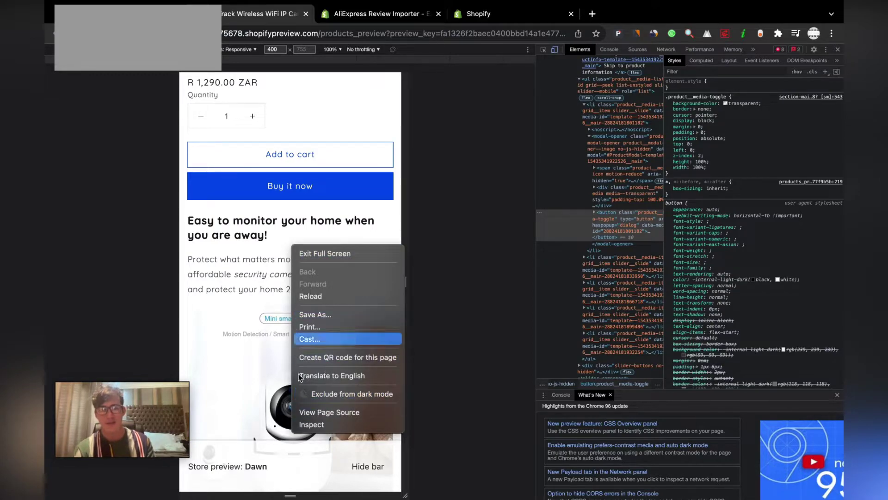
left_click(272, 283)
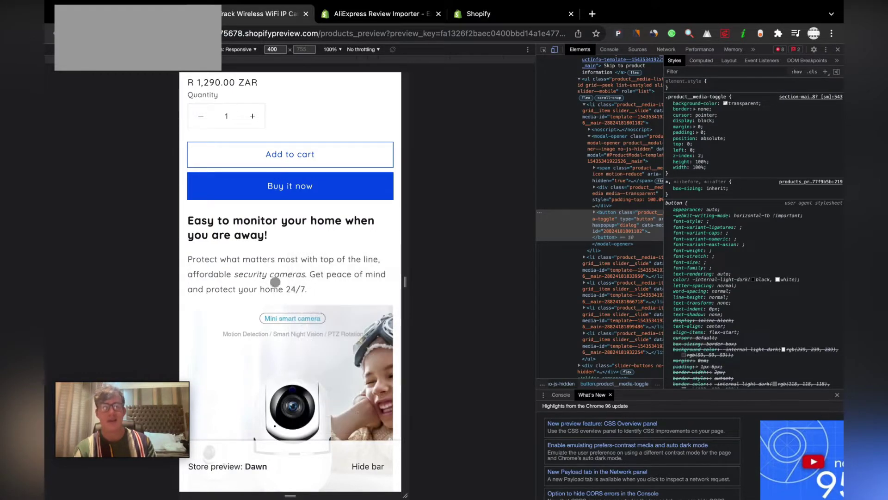
Pass through the AliExpress Review Importer tab back to the Shopify installed apps list.
left_click(356, 17)
left_click(485, 14)
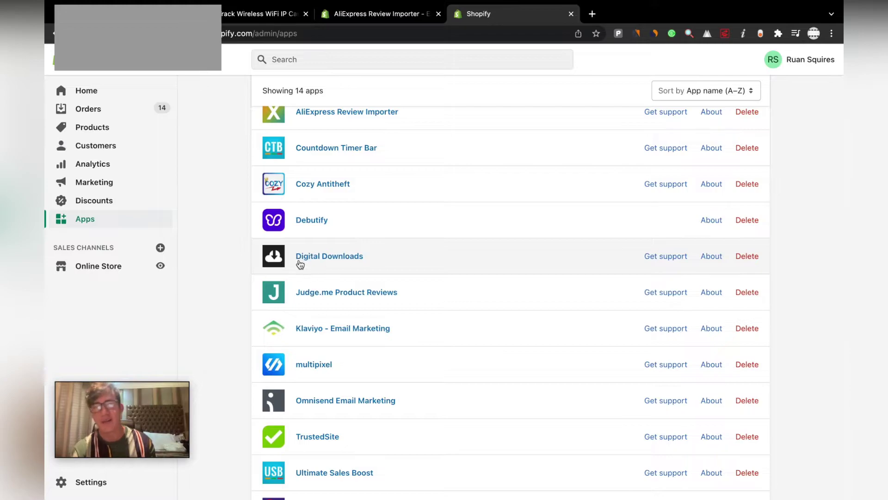
Scroll the 14 installed apps, including Klaviyo, multipixel, Omnisend Email Marketing and TrustedSite.
scroll(409, 266, "down", 2)
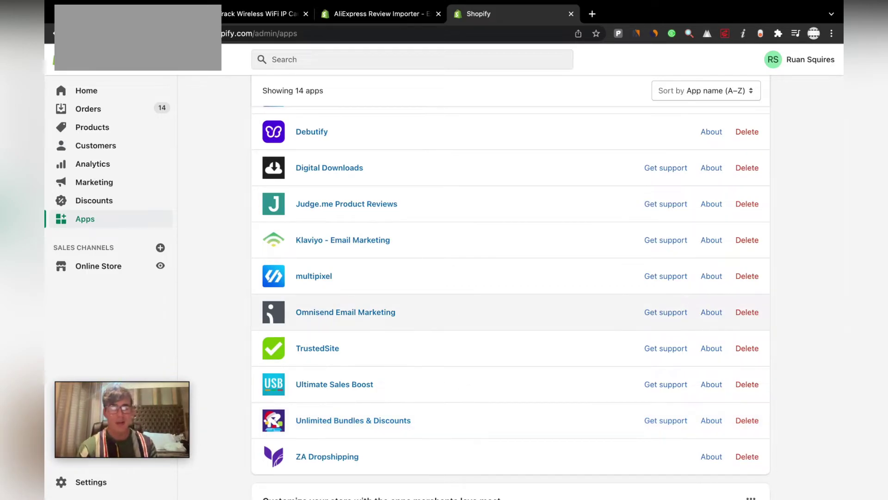
scroll(463, 312, "up", 1)
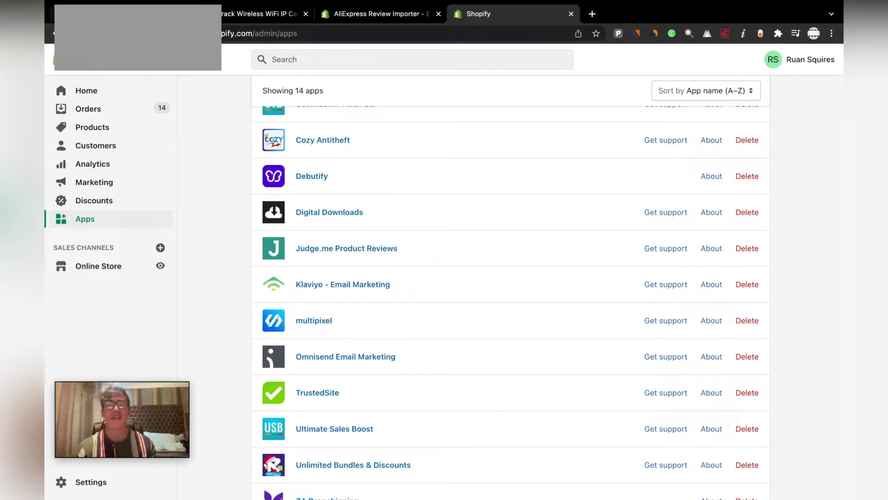
Reopen the camera product preview and inspect it in the mobile-sized responsive view.
left_click(247, 15)
right_click(387, 227)
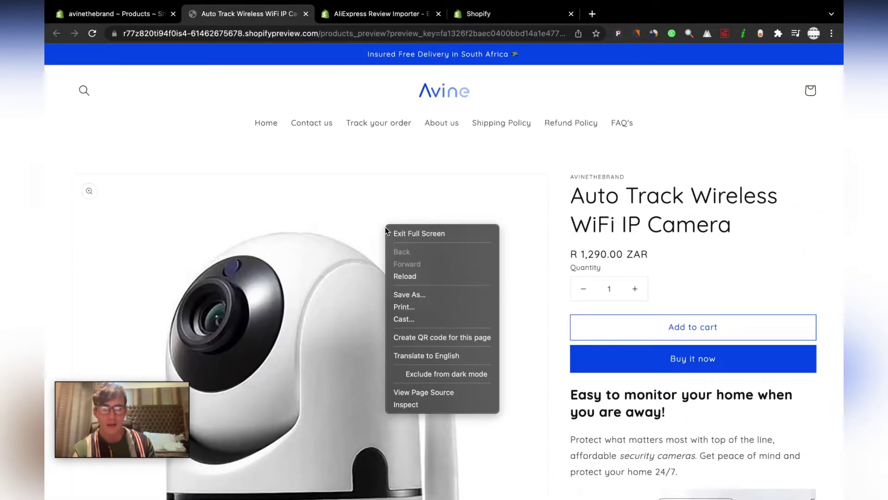
left_click(436, 407)
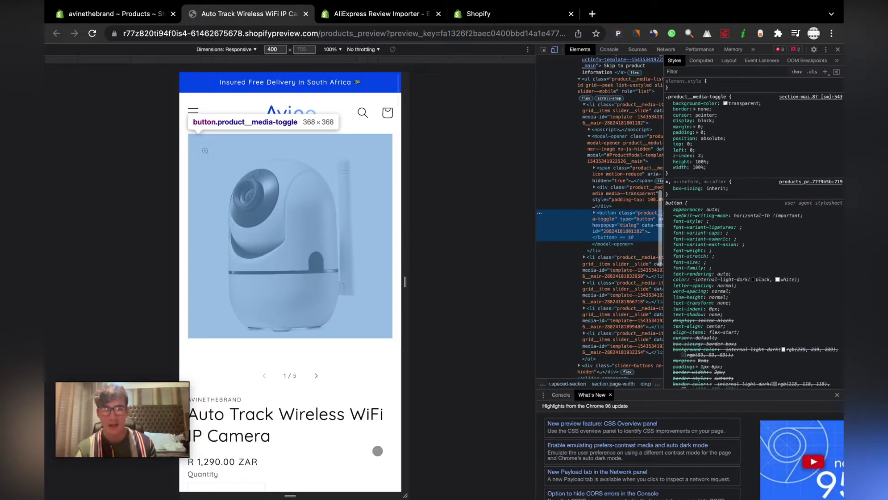
Scroll through the mobile camera page, then return to the Shopify Products admin list.
scroll(327, 440, "down", 8)
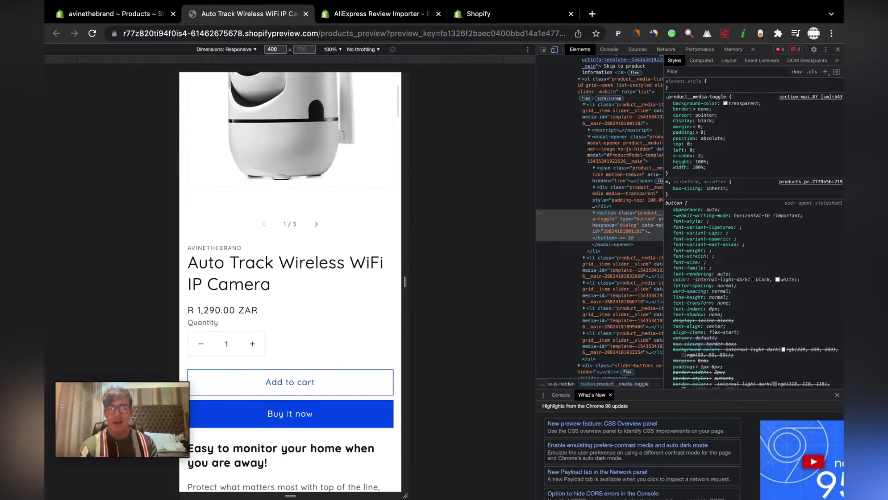
scroll(325, 437, "down", 4)
scroll(338, 337, "up", 5)
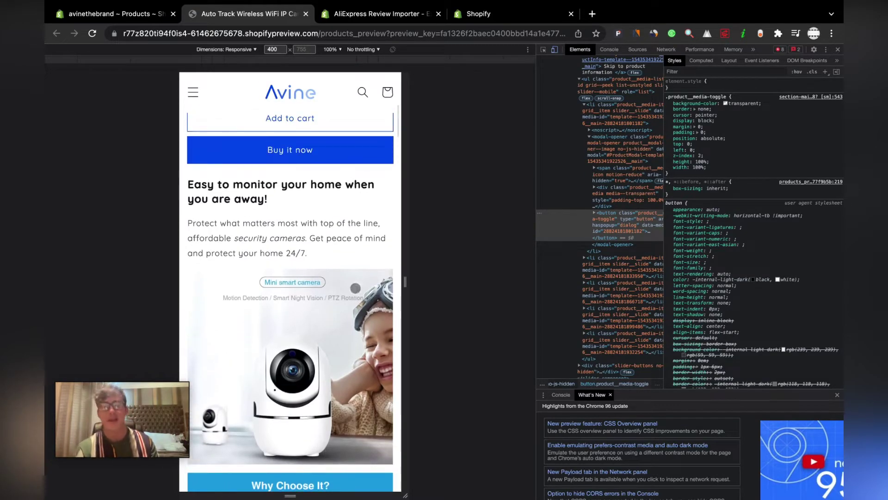
scroll(338, 337, "down", 10)
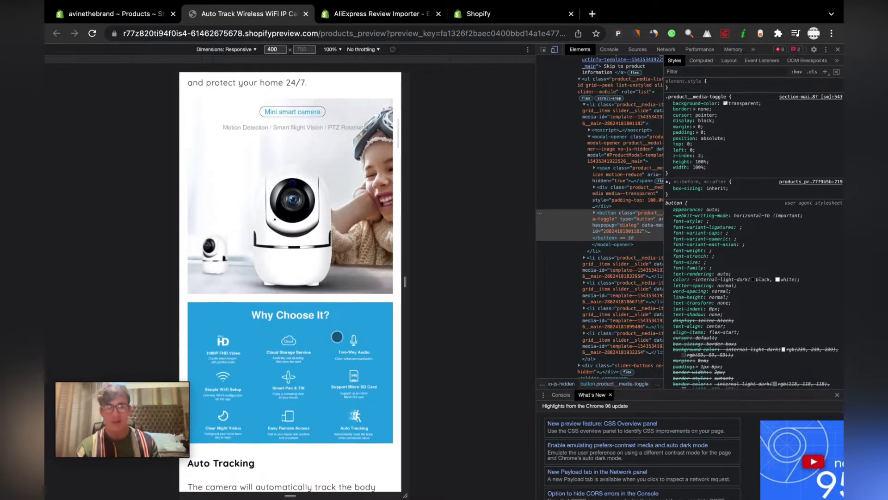
scroll(337, 337, "down", 7)
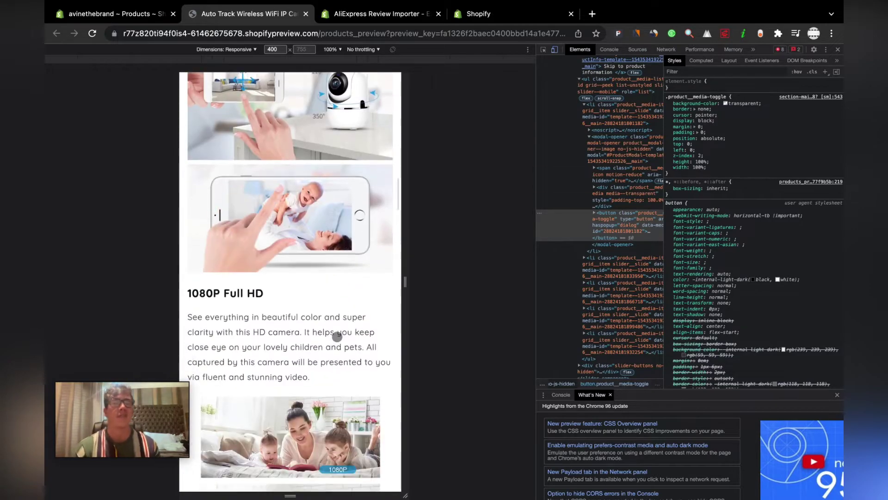
scroll(337, 336, "down", 4)
scroll(337, 333, "up", 20)
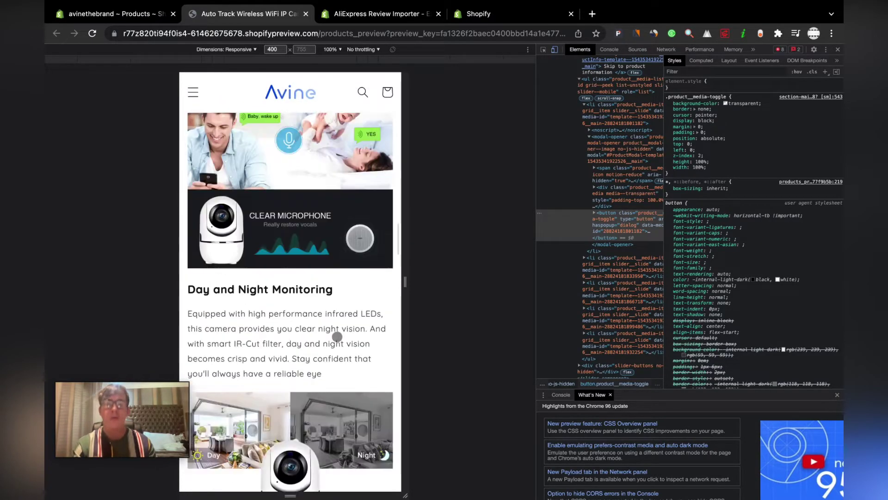
scroll(338, 329, "down", 5)
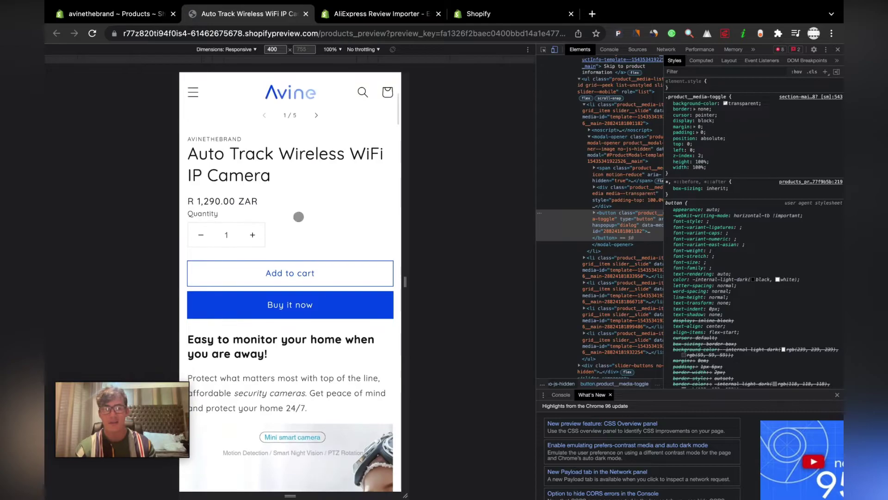
scroll(298, 372, "down", 15)
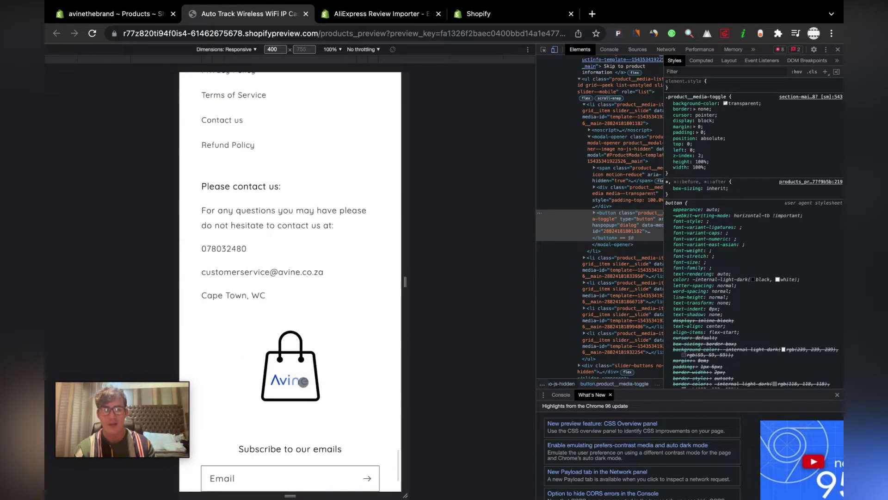
scroll(303, 382, "up", 8)
scroll(303, 382, "down", 12)
scroll(303, 382, "up", 9)
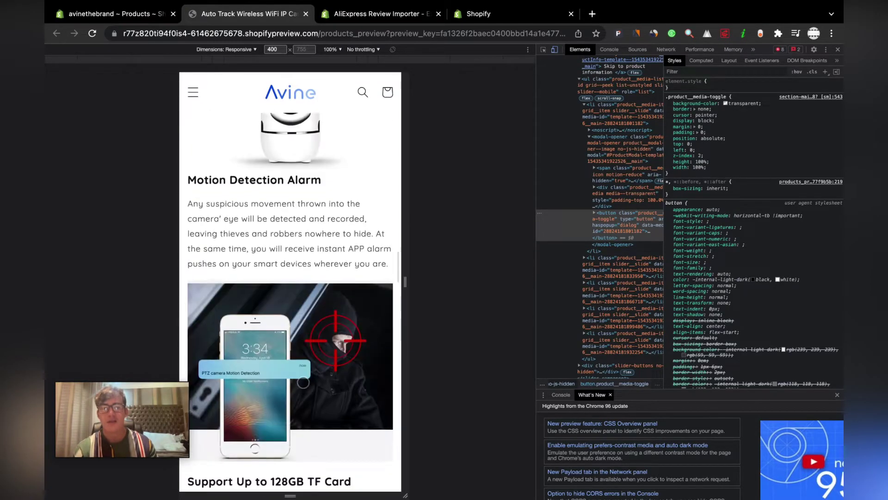
scroll(303, 382, "up", 8)
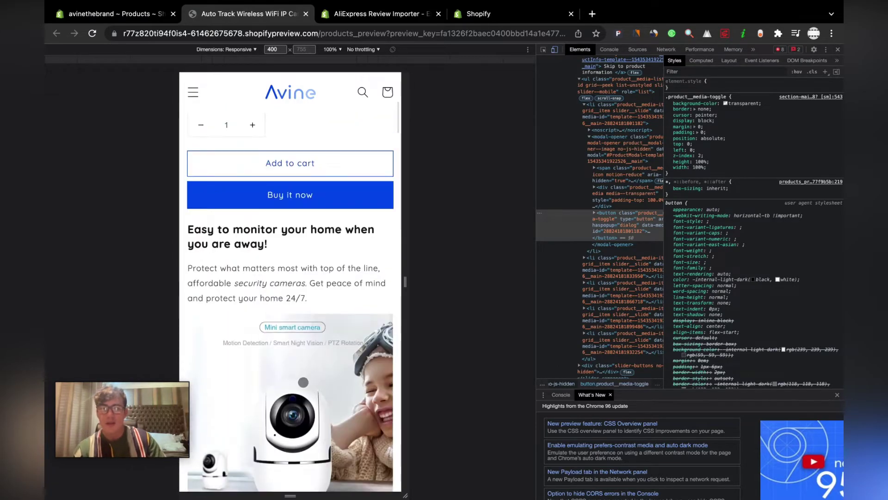
scroll(323, 354, "down", 5)
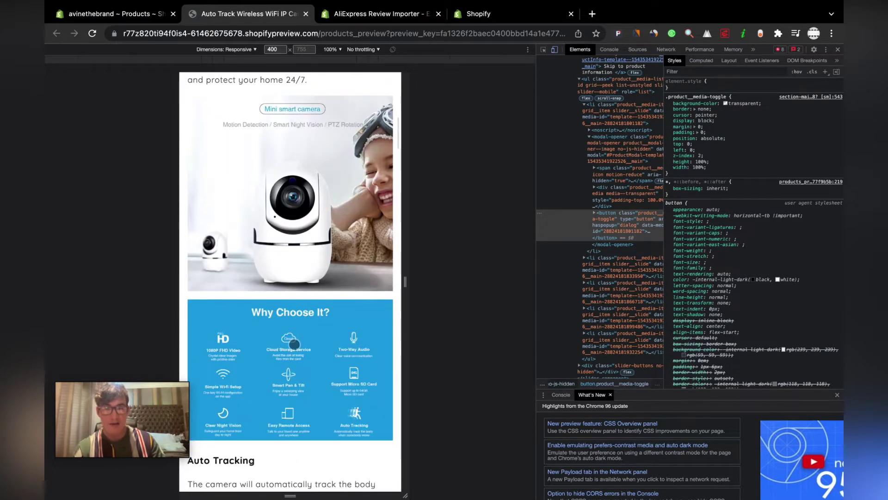
scroll(294, 344, "up", 1)
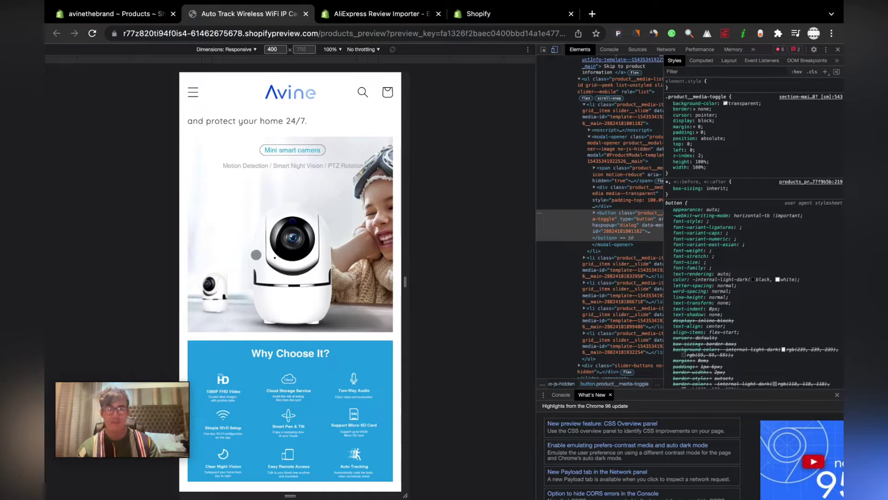
scroll(254, 212, "down", 8)
scroll(254, 212, "up", 15)
scroll(254, 213, "down", 6)
scroll(253, 212, "up", 2)
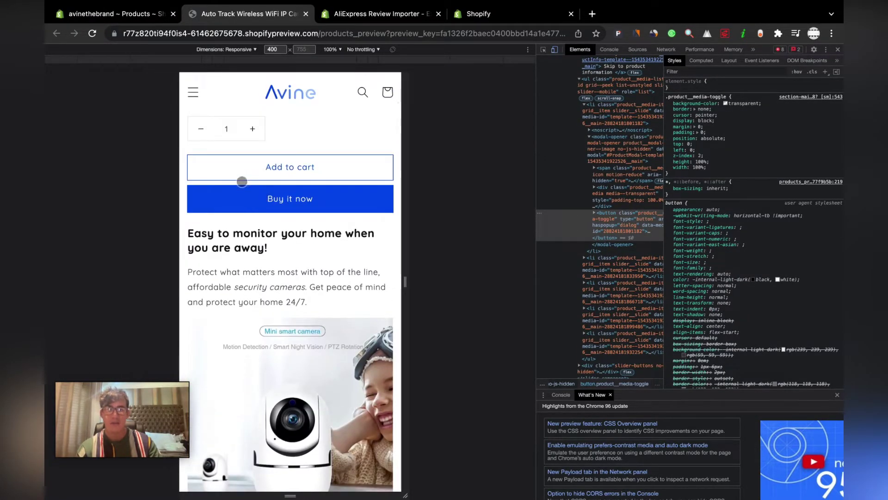
scroll(315, 220, "down", 3)
scroll(315, 220, "down", 2)
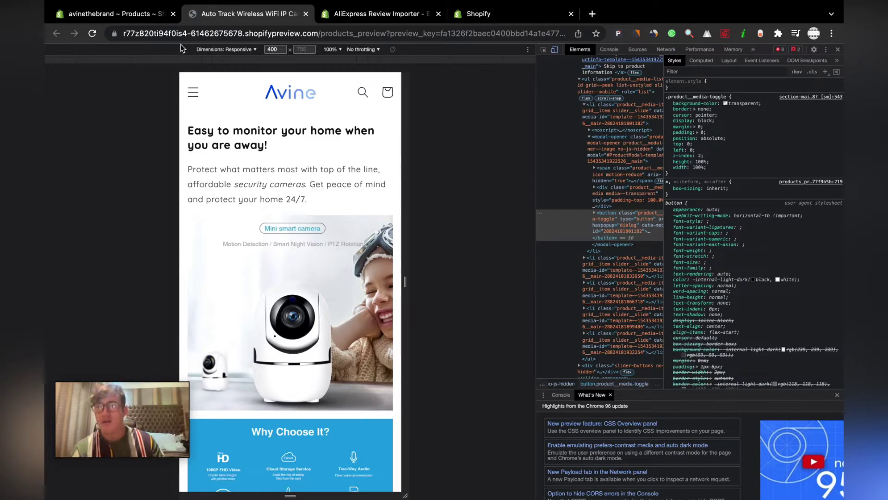
left_click(146, 18)
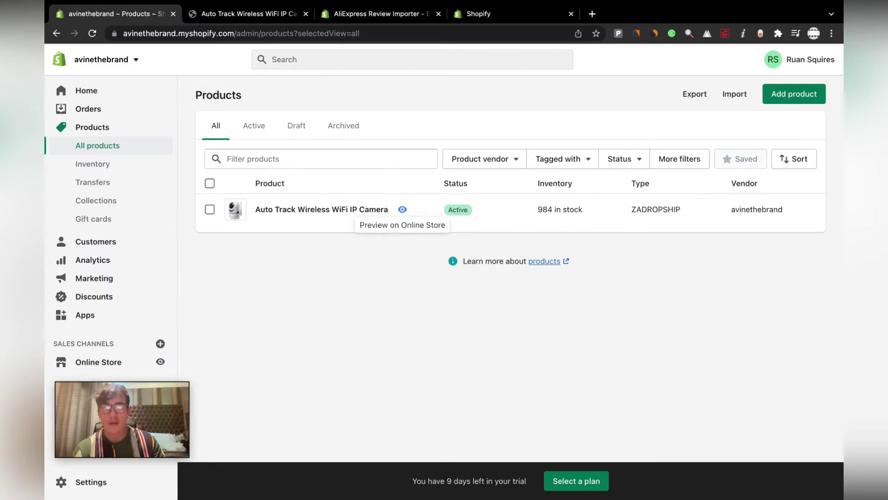
Search the Shopify App Store for 'sticky cart' and add Sticky Cart by Uplinkly.
left_click(85, 318)
left_click(722, 94)
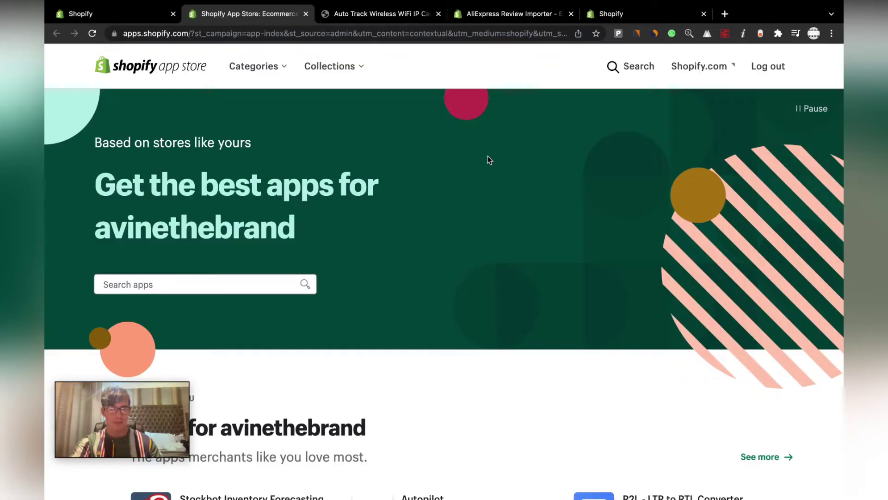
left_click(259, 290)
type("sti")
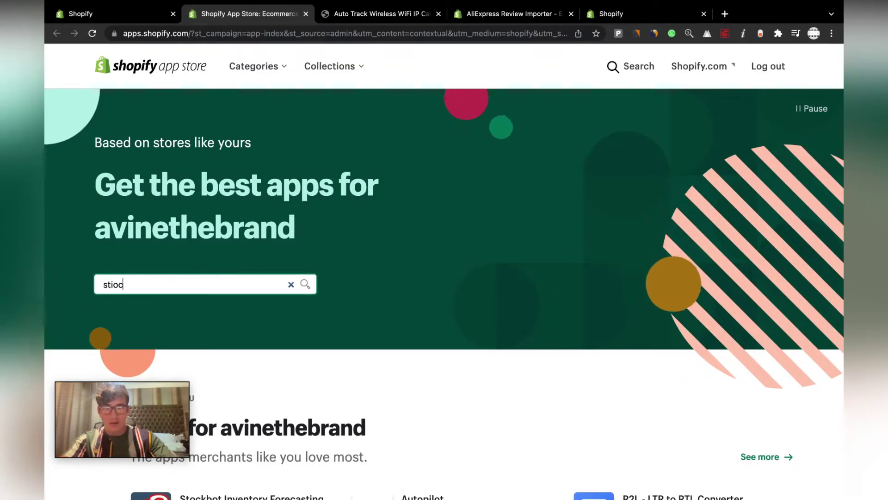
type("cky")
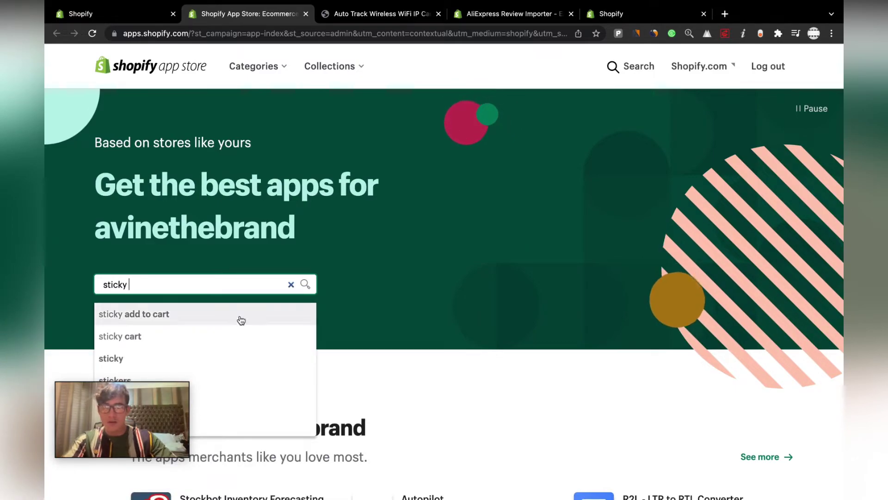
left_click(209, 341)
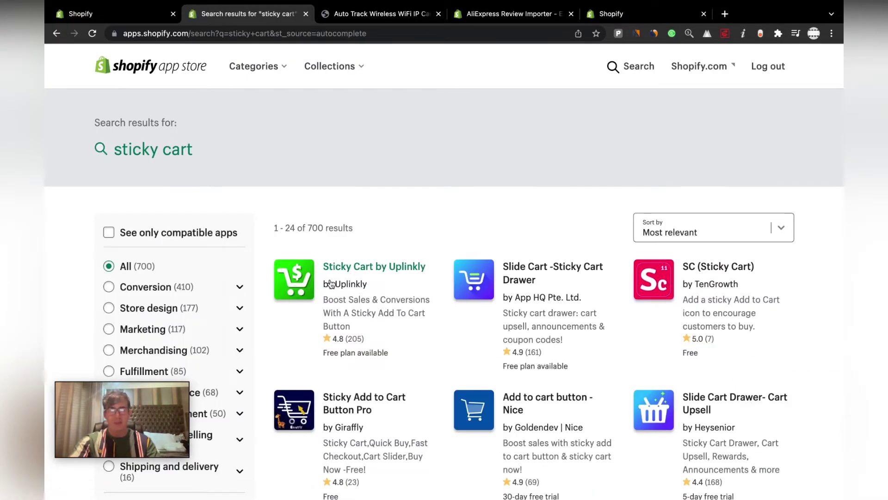
left_click(330, 283)
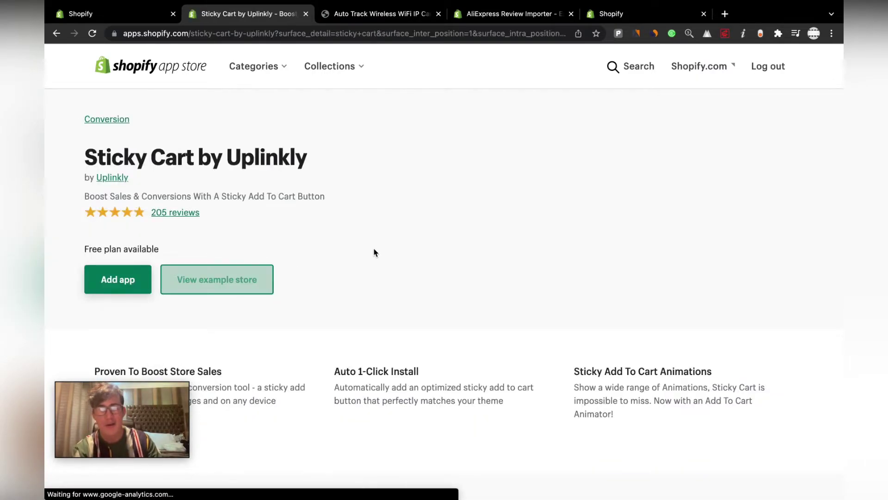
left_click(116, 282)
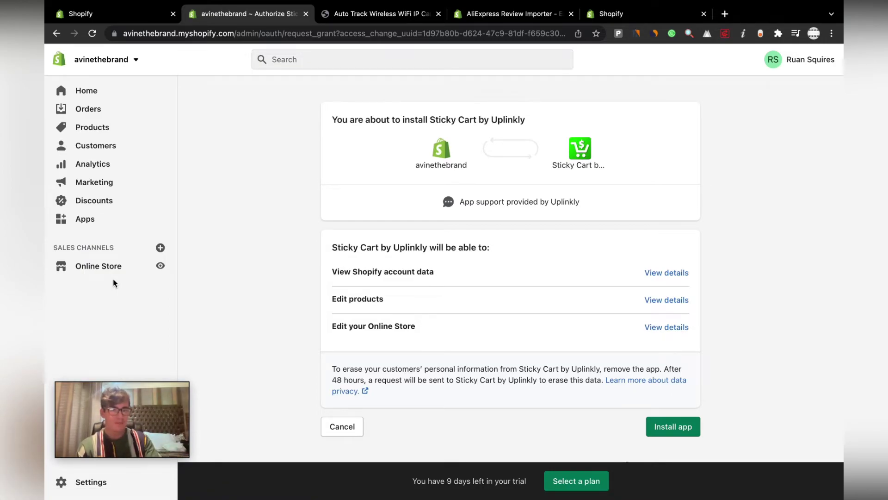
Approve the Sticky Cart install and review its Professional and Basic plan features.
left_click(675, 424)
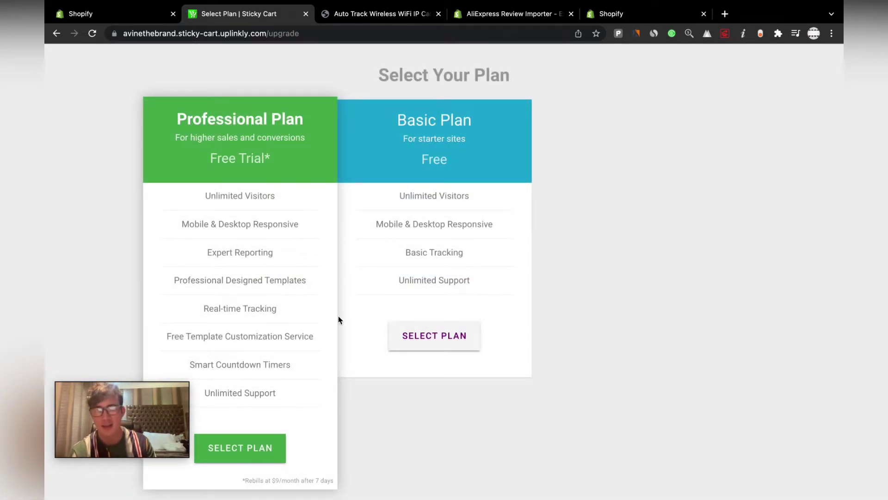
scroll(337, 319, "down", 2)
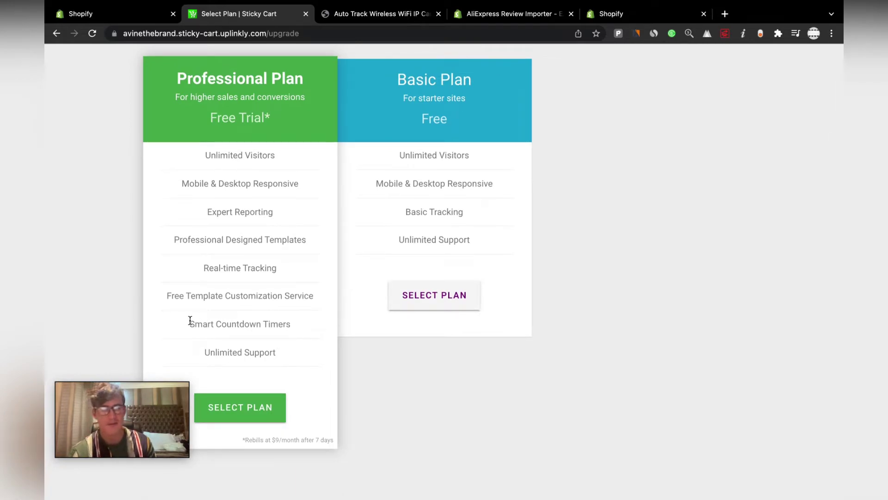
left_click_drag(189, 320, 306, 324)
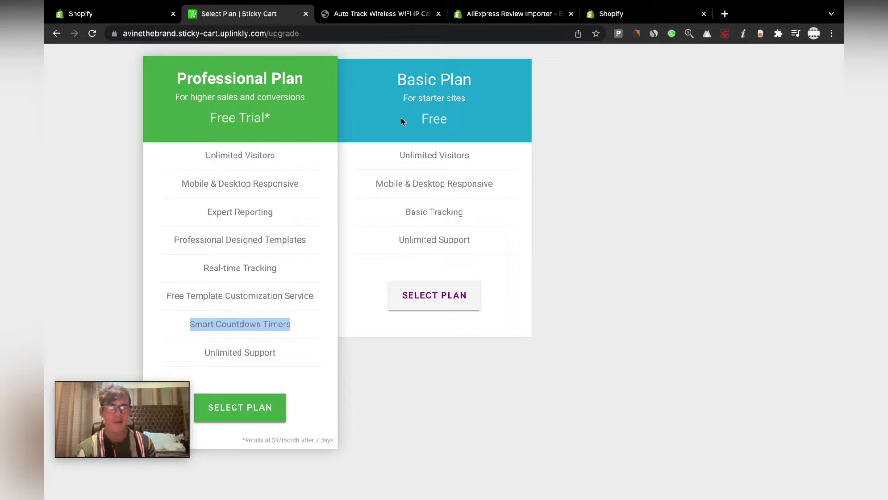
Select the free Basic plan and review the General settings, leaving Display After unchanged.
left_click(444, 298)
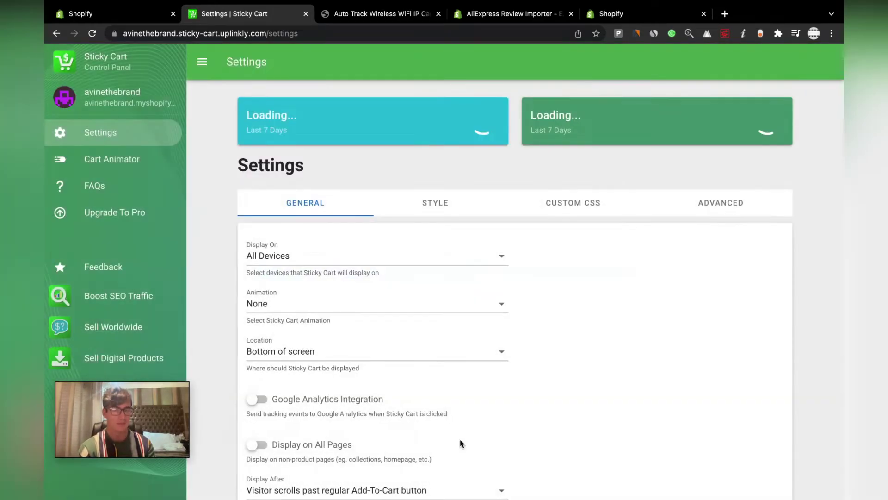
scroll(606, 348, "down", 2)
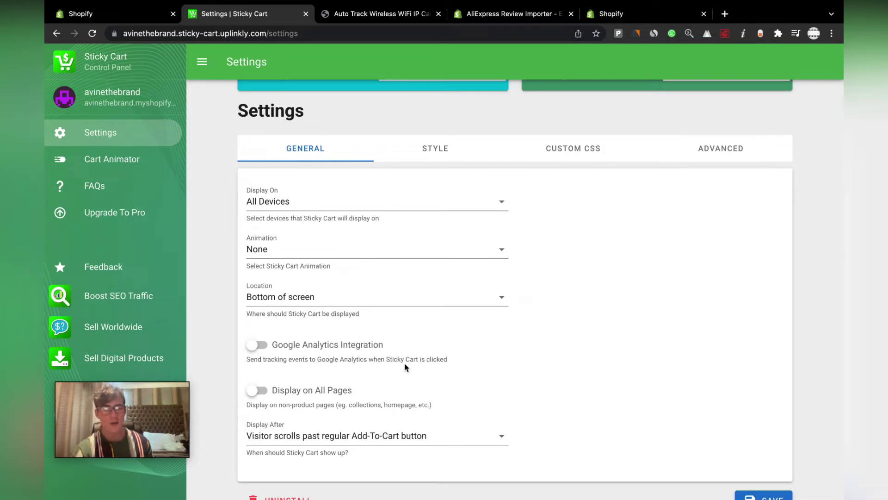
scroll(354, 432, "down", 1)
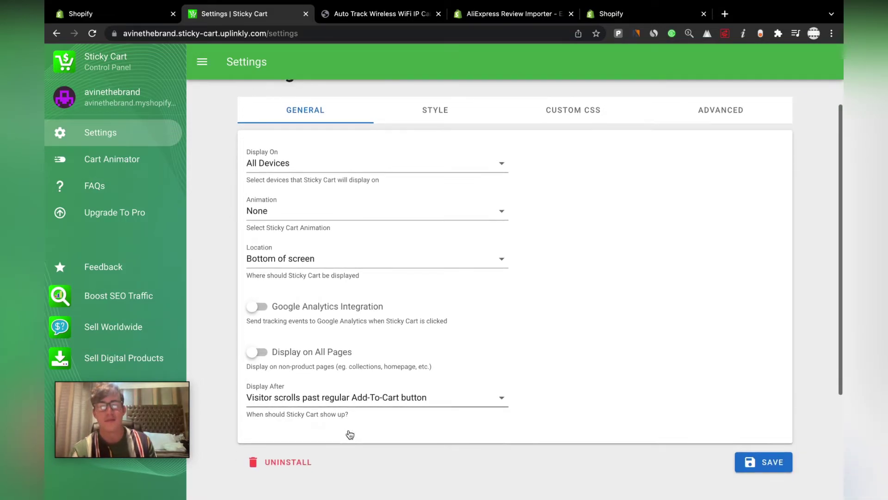
left_click(364, 406)
left_click(580, 334)
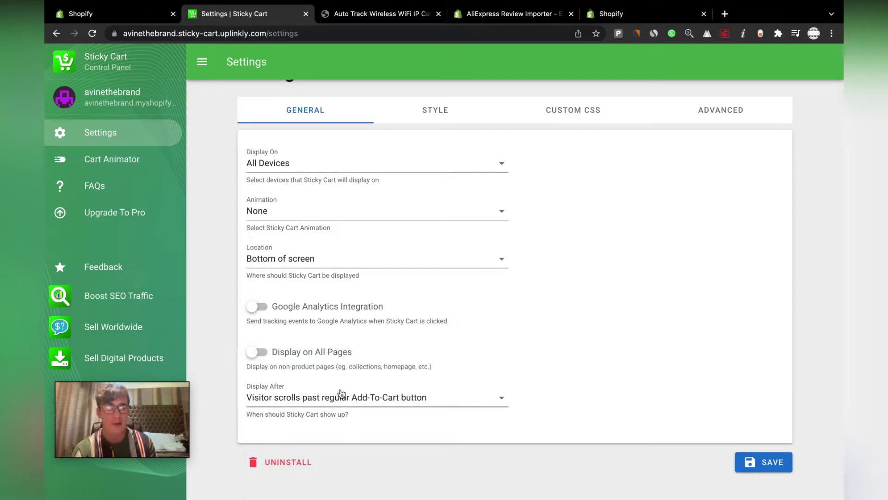
Turn on Automatically Pick Colors & Size in the Style settings, then go to Online Store themes.
left_click(439, 113)
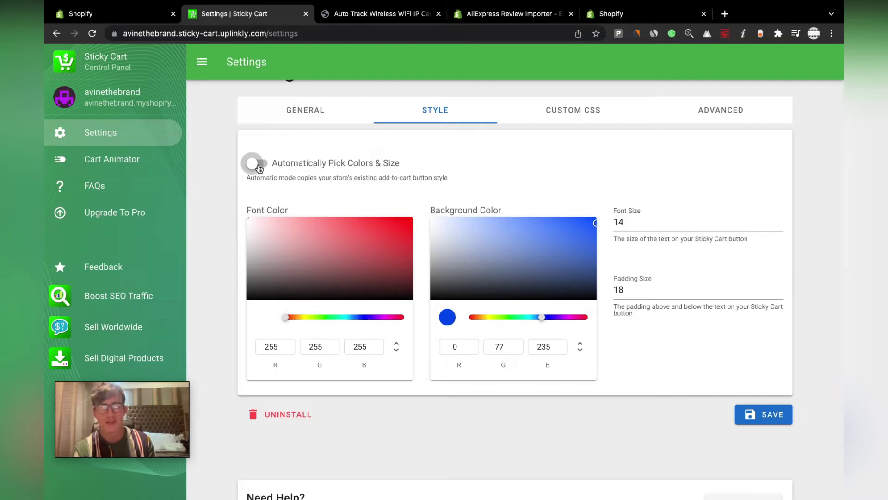
left_click(258, 166)
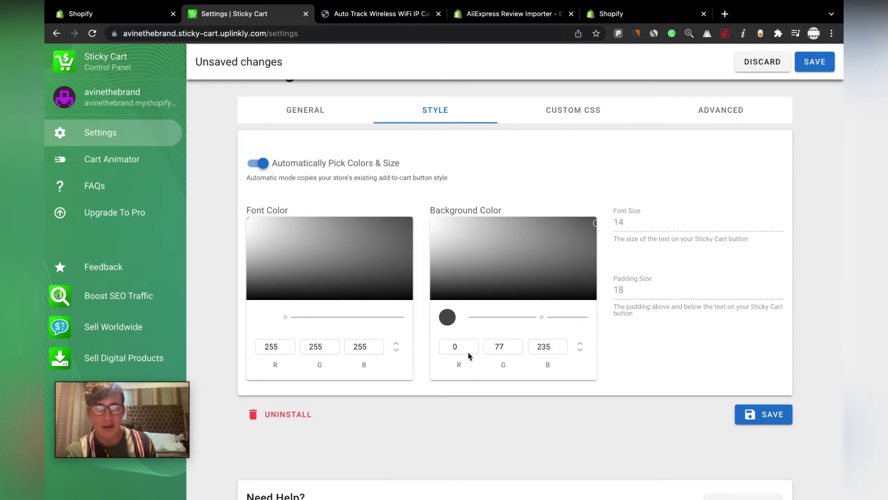
left_click_drag(456, 370, 570, 381)
left_click(630, 375)
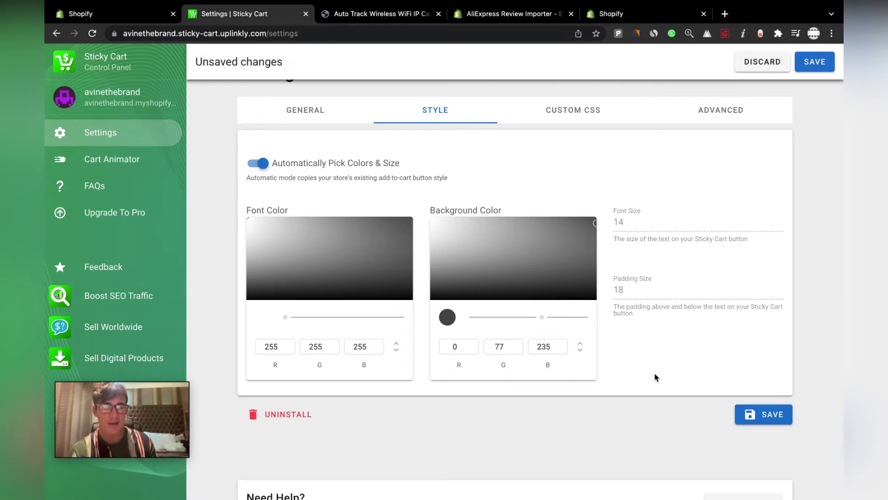
left_click(129, 23)
left_click(118, 268)
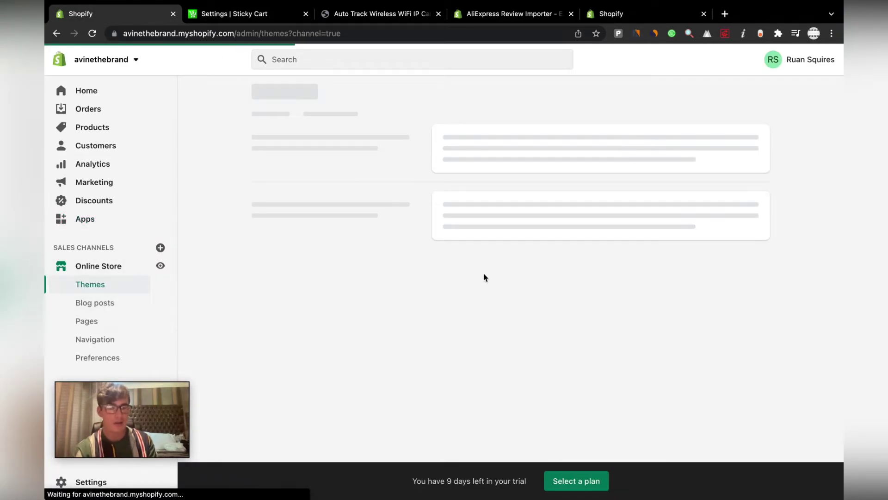
Copy the Dawn theme's Accent 1 colour #004DEB and start a 'hex to rgb' search in a new tab.
left_click(676, 222)
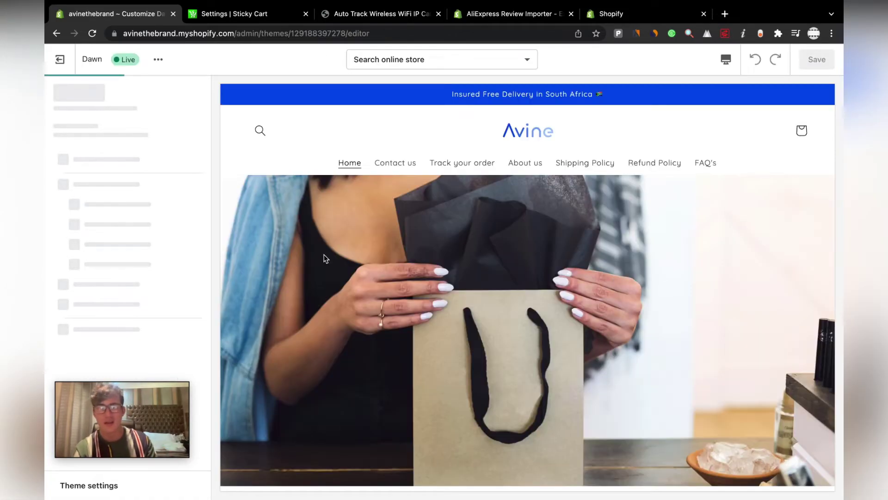
scroll(116, 370, "down", 5)
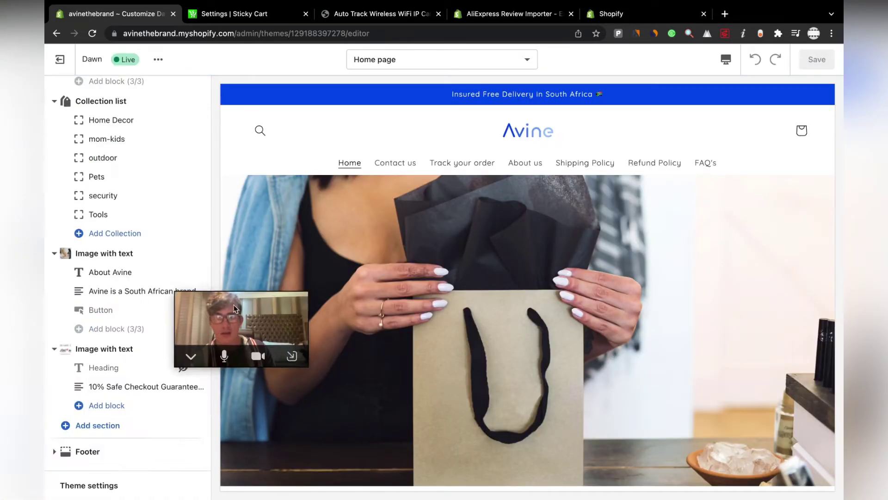
left_click(109, 484)
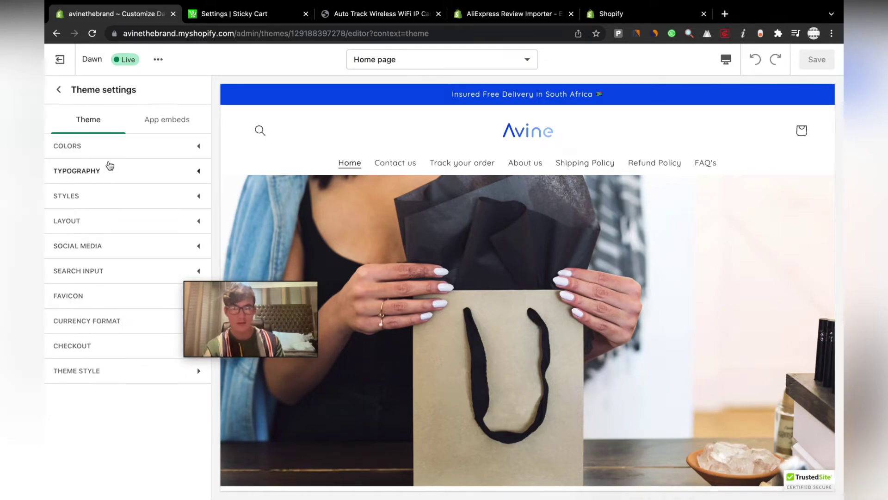
left_click(121, 145)
left_click_drag(116, 249, 80, 248)
key("super+c")
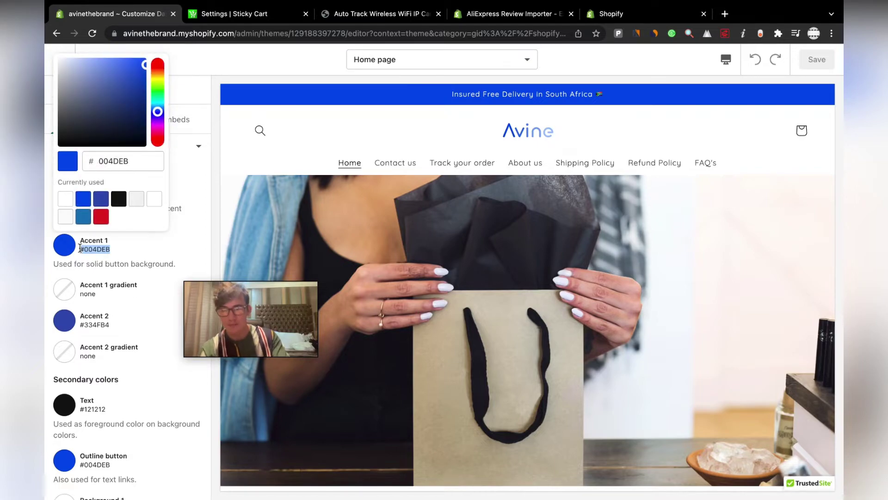
left_click(730, 16)
type("hex")
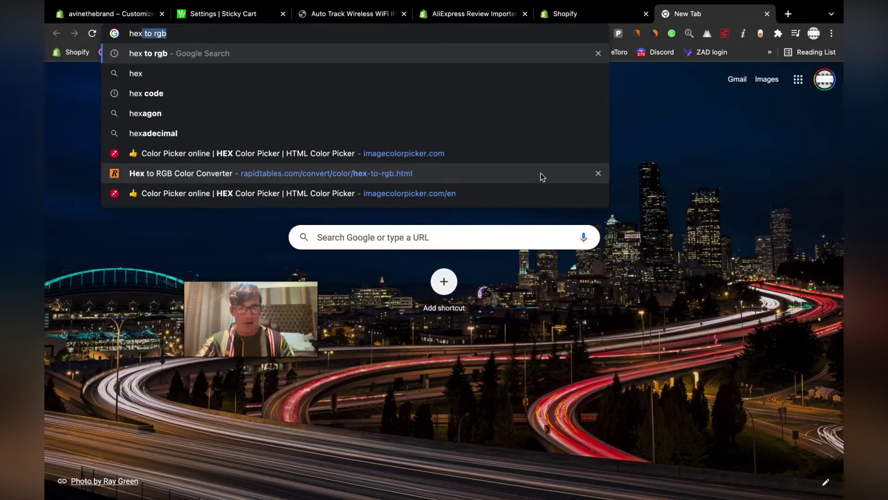
Convert #004DEB to RGB 0, 77, 235 on RapidTables and select the Green value 77.
left_click(541, 175)
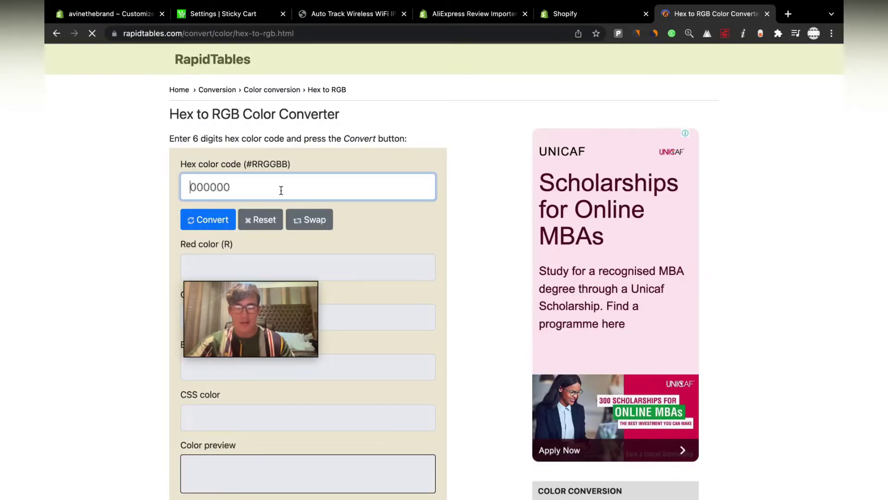
key("super+v")
left_click(212, 220)
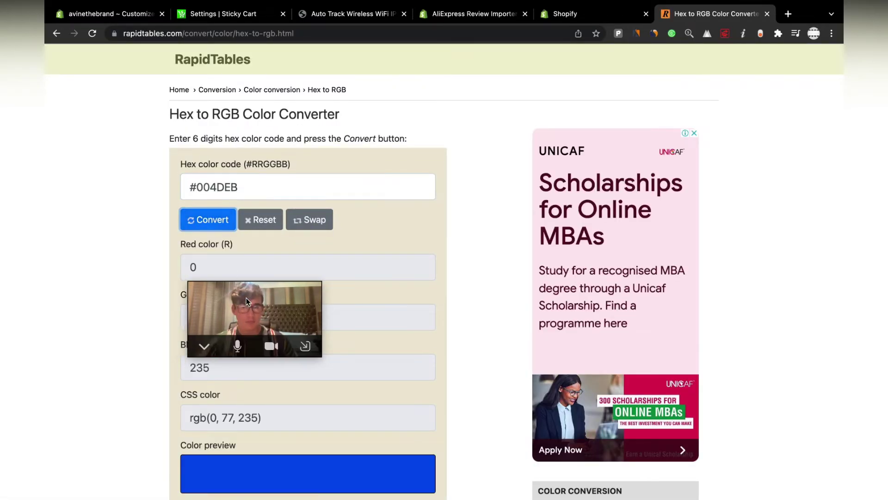
left_click_drag(246, 298, 551, 291)
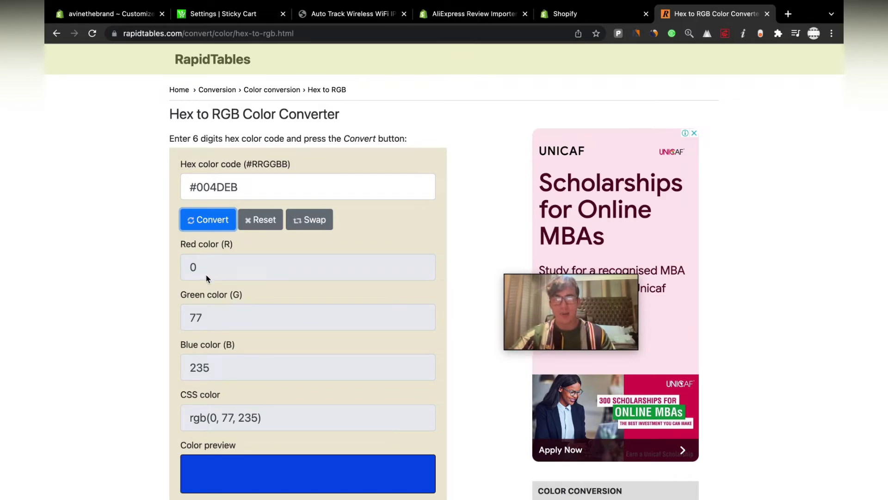
left_click(194, 325)
double_click(194, 319)
left_click(474, 43)
Turn off automatic colour and size picking, confirm background RGB 0, 77, 235, and save the sticky button.
left_click(587, 47)
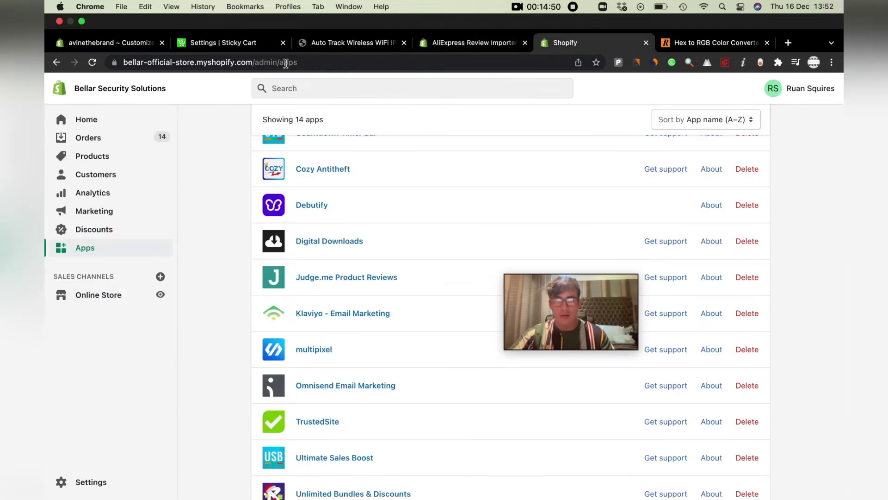
left_click(217, 43)
left_click_drag(551, 301, 591, 284)
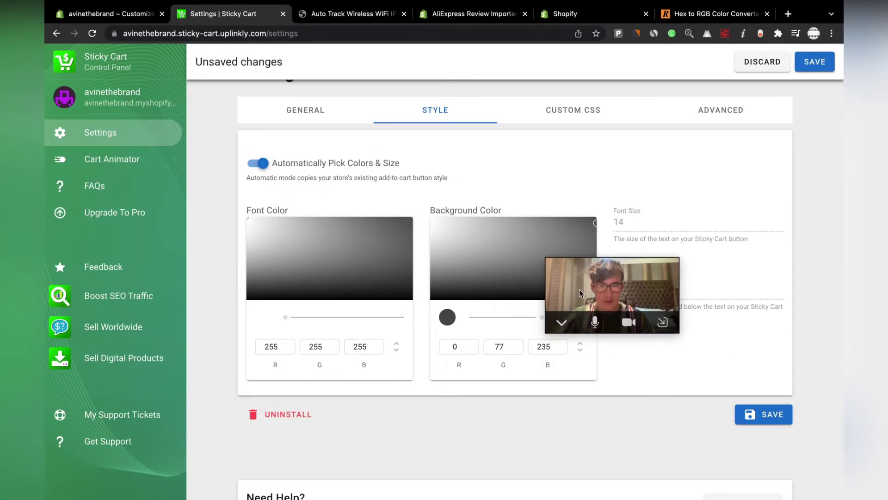
left_click(263, 163)
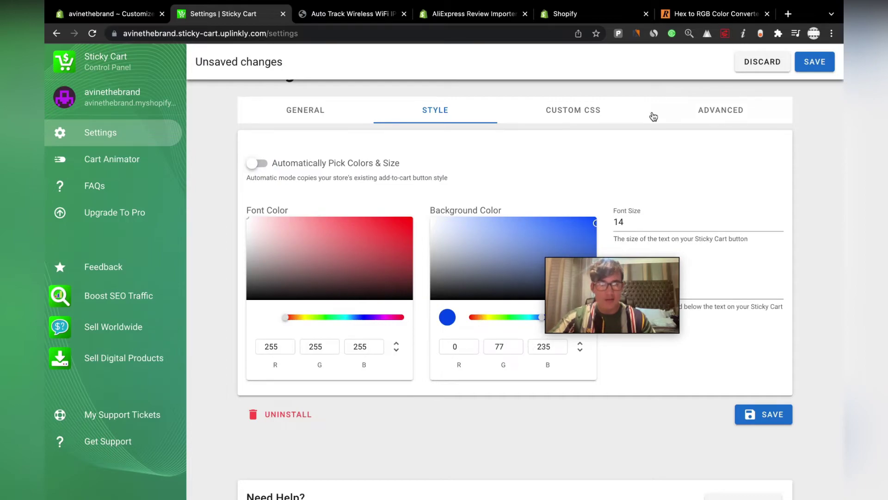
left_click(703, 13)
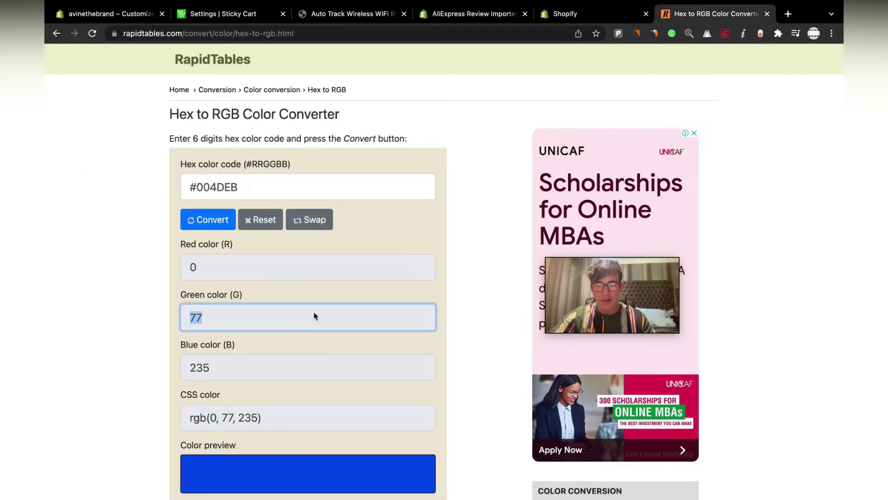
left_click(217, 13)
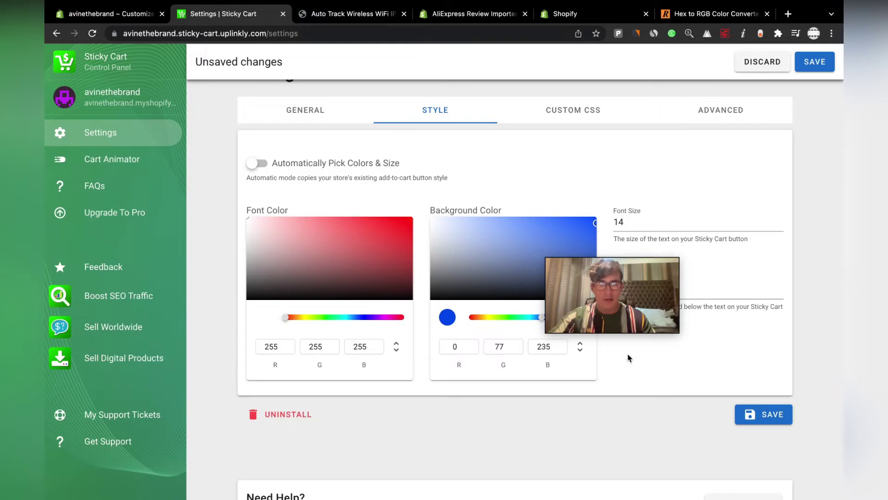
left_click_drag(610, 296, 578, 404)
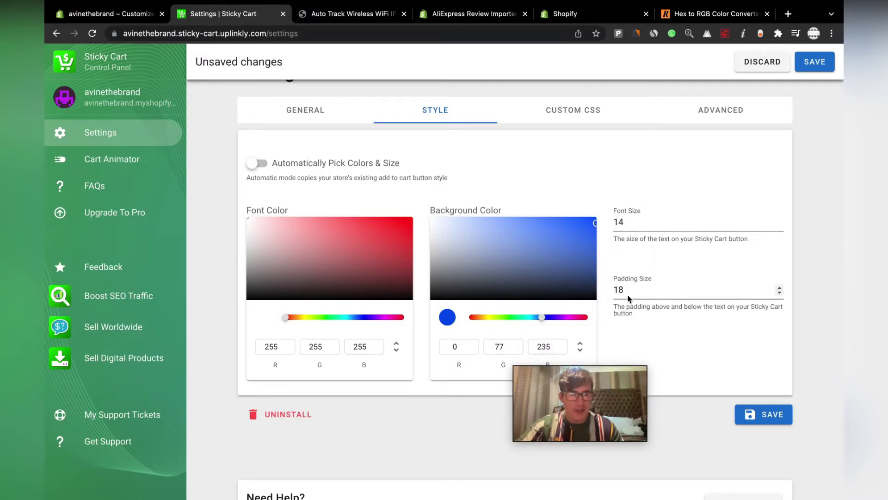
left_click(763, 414)
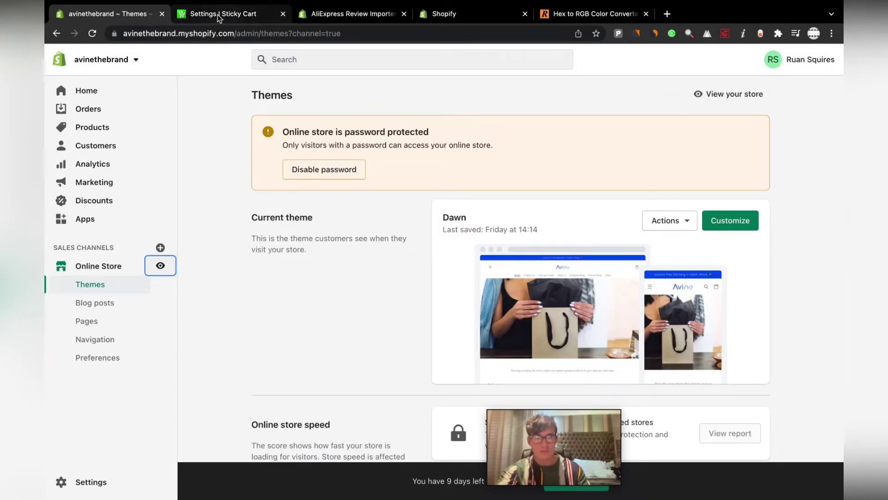
Return to the Shopify admin and open the Apps page listing the installed apps.
left_click(219, 15)
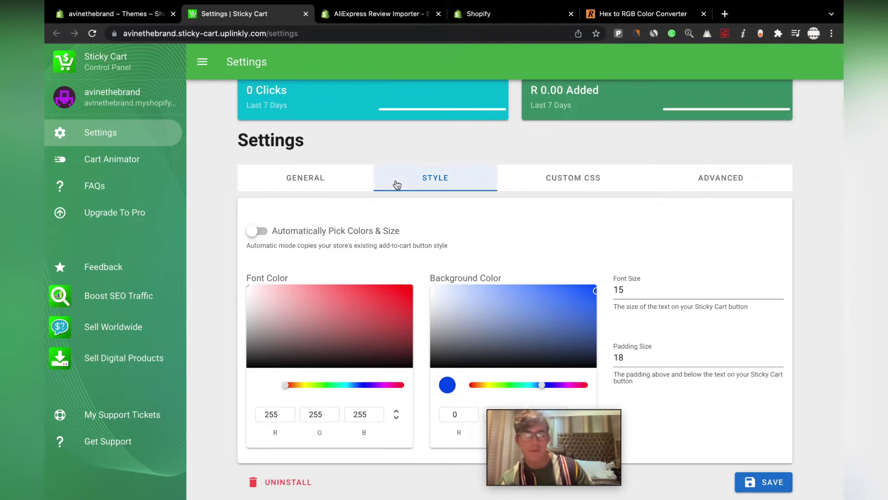
left_click(89, 13)
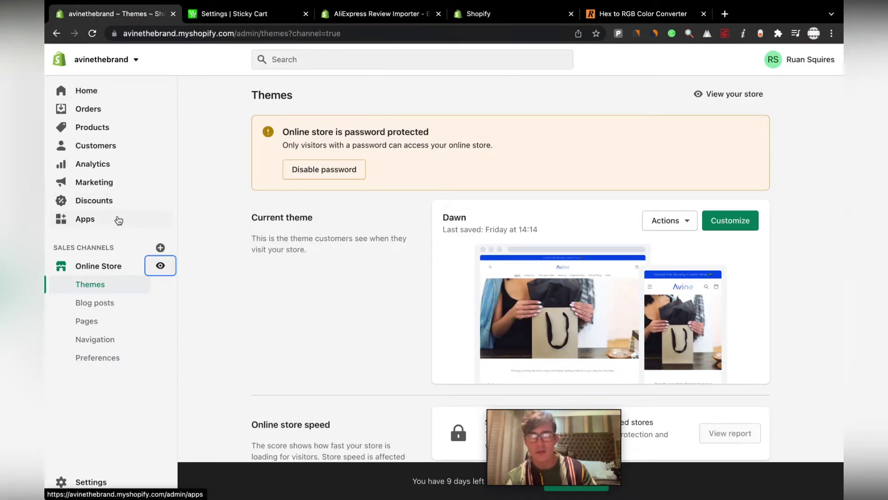
left_click(156, 219)
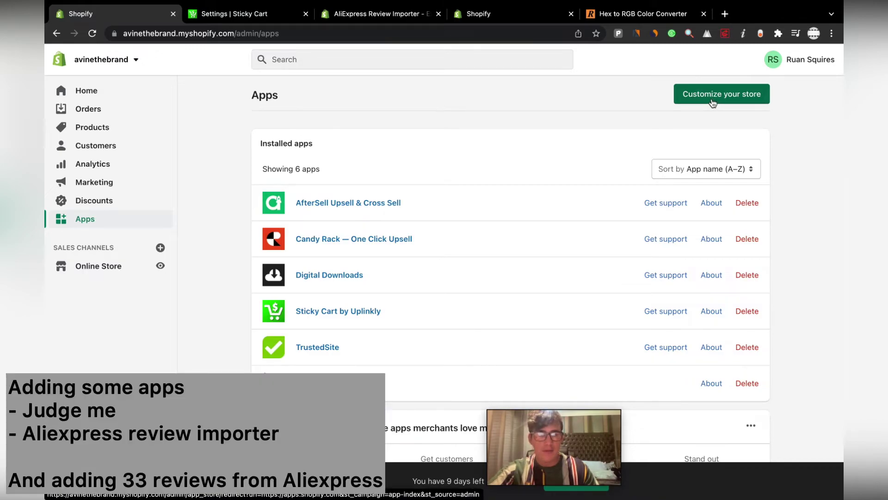
Find Judge.me Product Reviews in the App Store, install it, and accept its review widgets.
left_click(713, 103)
type("jdu")
key("BackSpace")
key("BackSpace")
type("udge me")
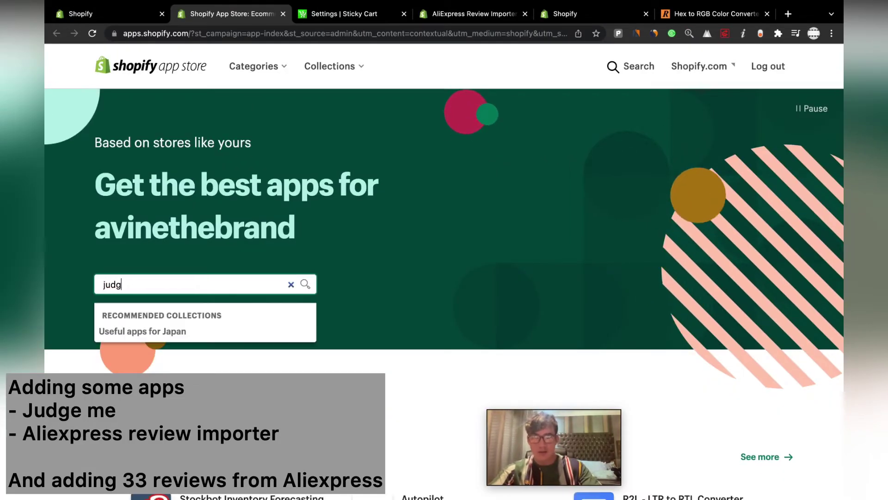
key("Return")
left_click(347, 402)
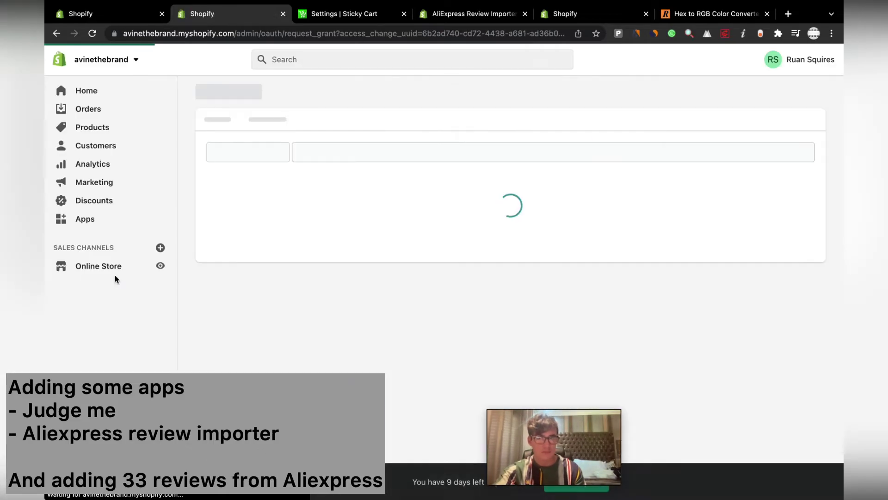
scroll(680, 432, "down", 10)
left_click(680, 432)
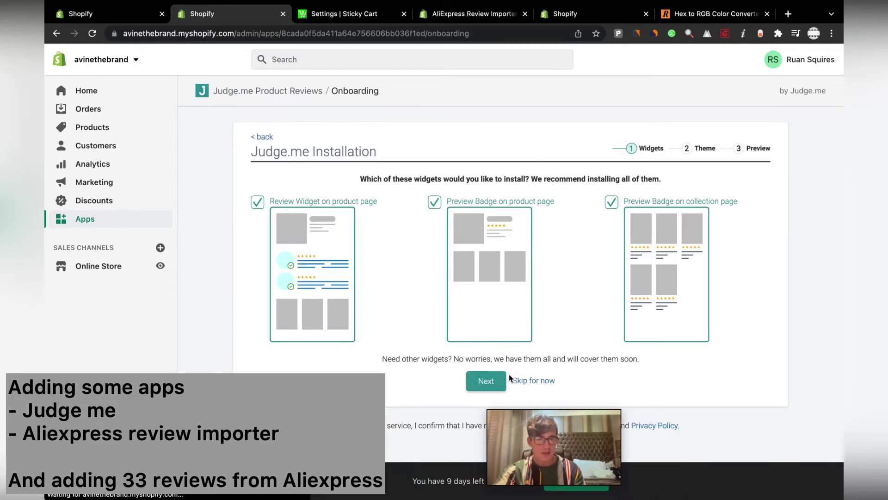
left_click(538, 379)
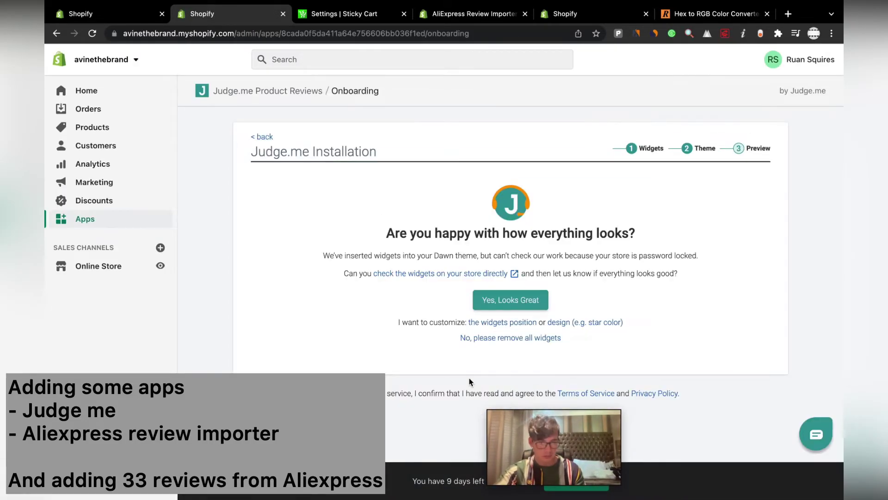
left_click(486, 301)
Search the App Store for 'aliexpress review' and open the AliExpress Review Importer listing.
left_click(85, 218)
left_click(721, 92)
left_click(203, 284)
type("aliexpress review")
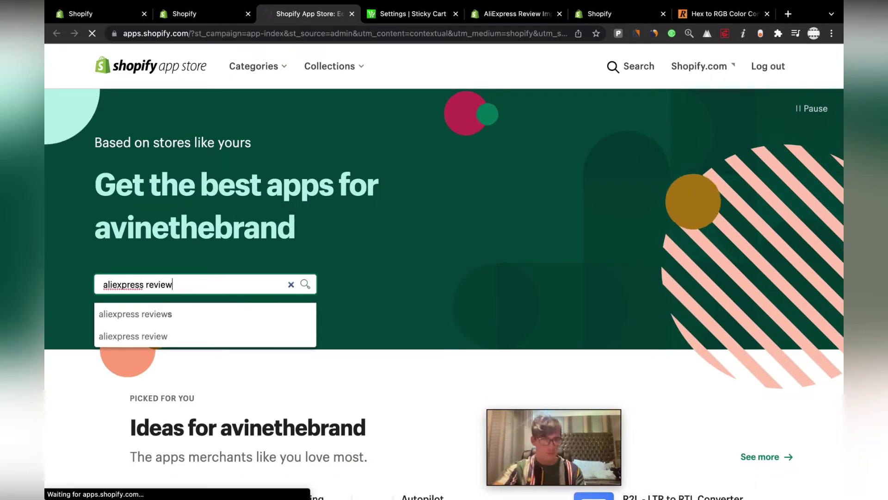
key("Return")
left_click(833, 341)
Install AliExpress Review Importer, then find the Larmtek wifi IP camera product on aliexpress.com.
left_click(117, 278)
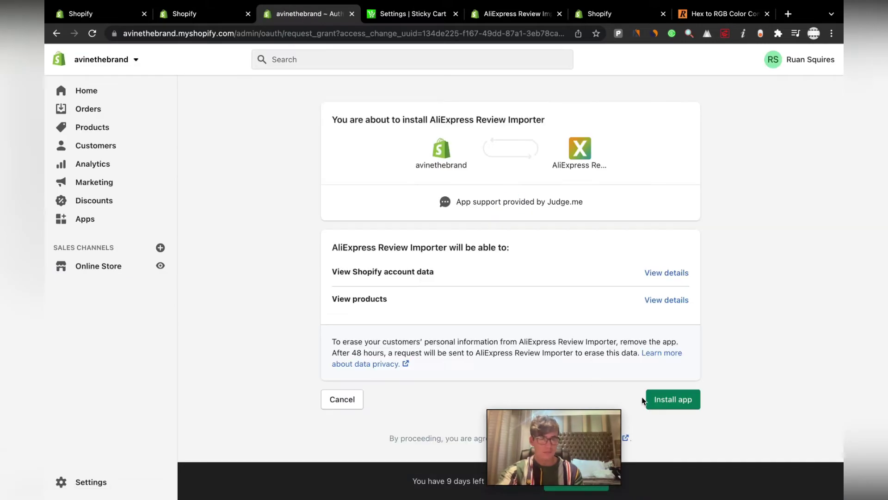
left_click(662, 401)
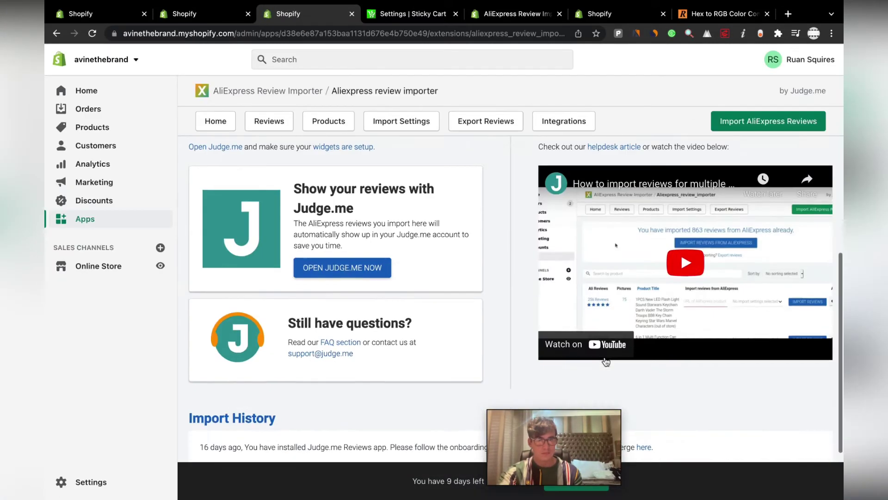
left_click(788, 13)
type("aliexpress.com")
key("Return")
left_click(311, 88)
type("cam")
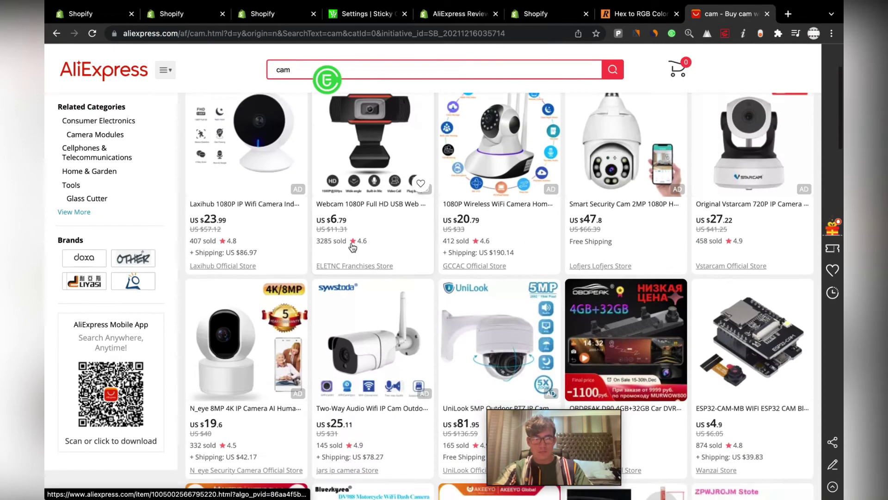
left_click(324, 75)
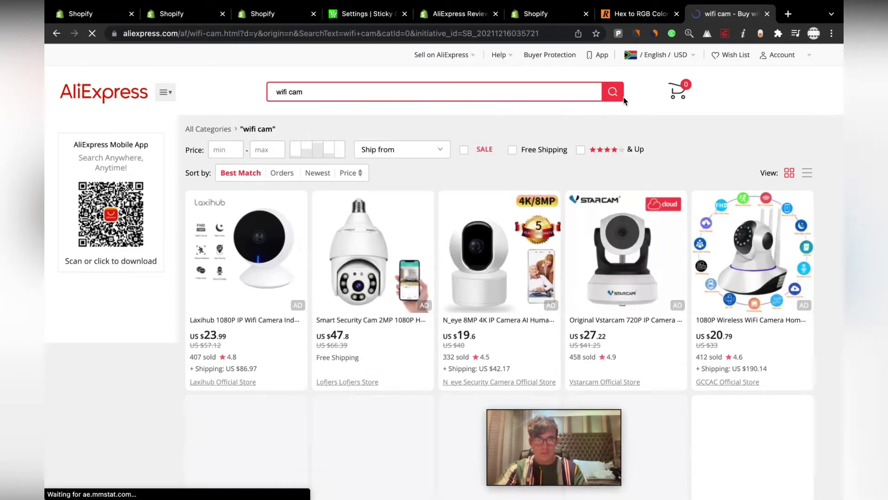
scroll(624, 229, "down", 5)
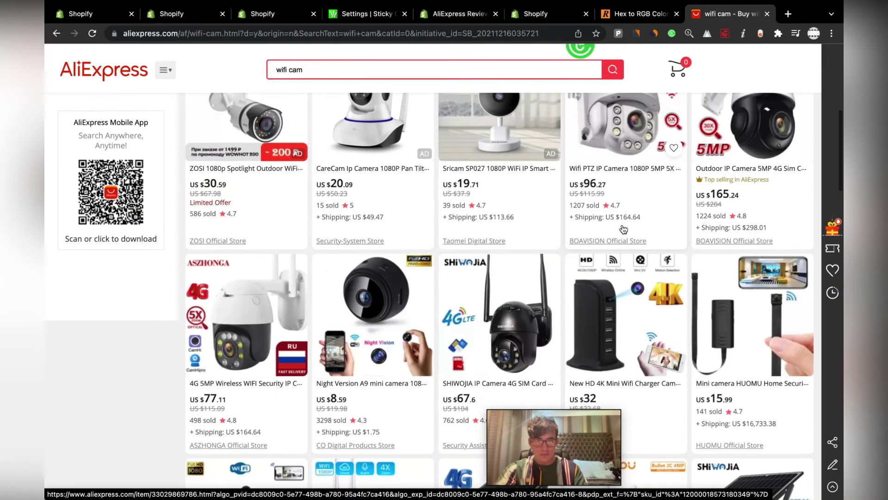
scroll(623, 229, "down", 10)
left_click(376, 347)
key("ctrl+l")
type("#004DEB")
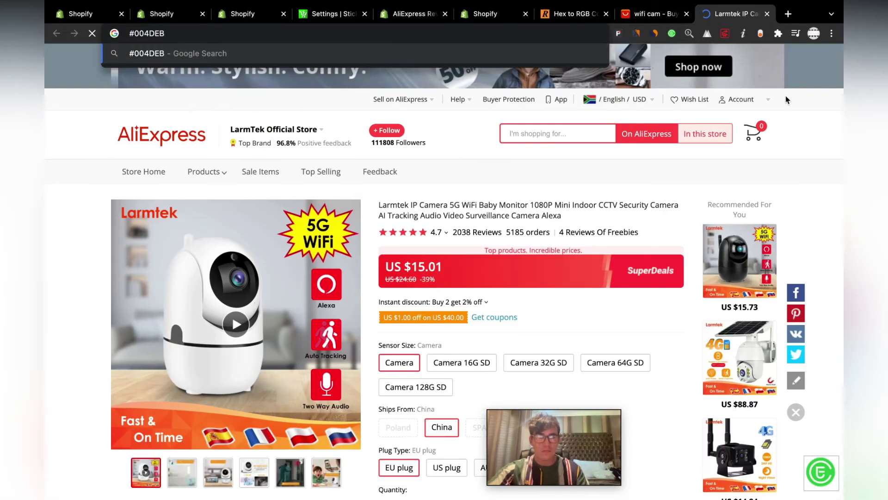
Import the Larmtek camera's reviews rated 4 stars and up into the store's camera product.
left_click(413, 14)
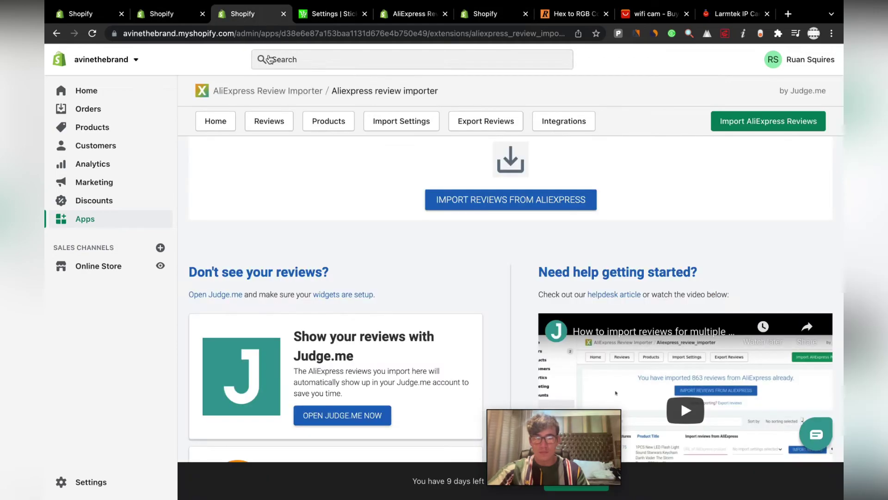
left_click(768, 121)
left_click(532, 228)
type("cam")
left_click(532, 250)
left_click(362, 282)
left_click(578, 281)
left_click(575, 306)
scroll(509, 301, "down", 3)
left_click(540, 426)
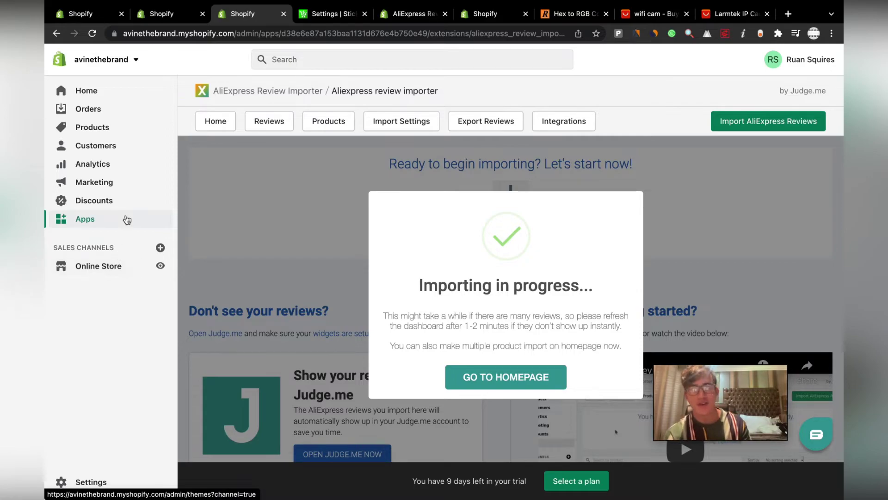
left_click(118, 133)
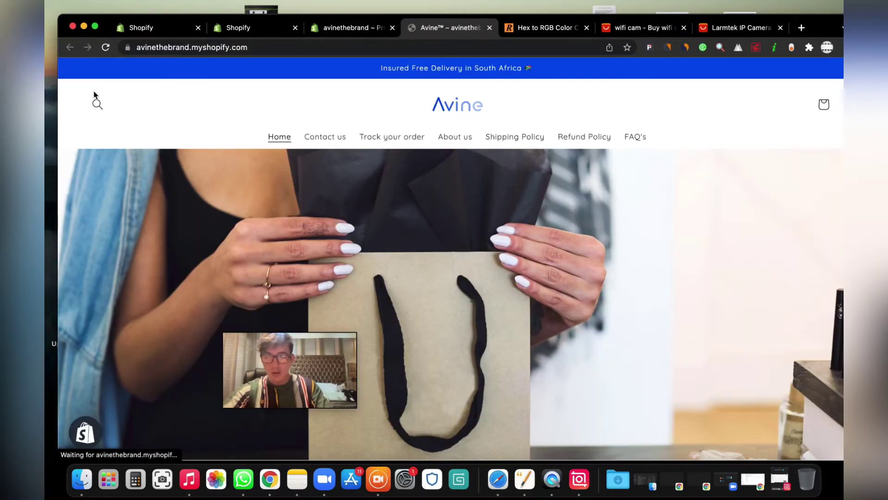
Search the storefront for 'cam' and open the Auto Track Wireless WiFi IP Camera page in mobile-width view.
left_click(98, 105)
type("cam")
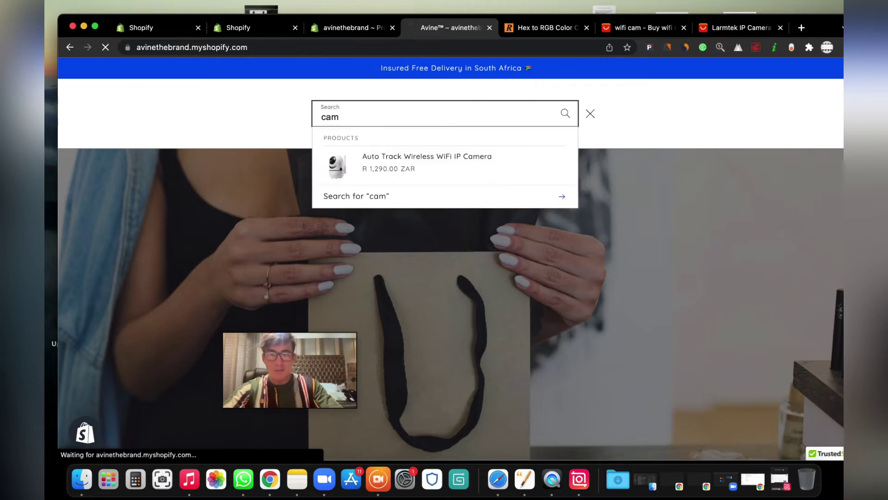
key("Return")
left_click(173, 384)
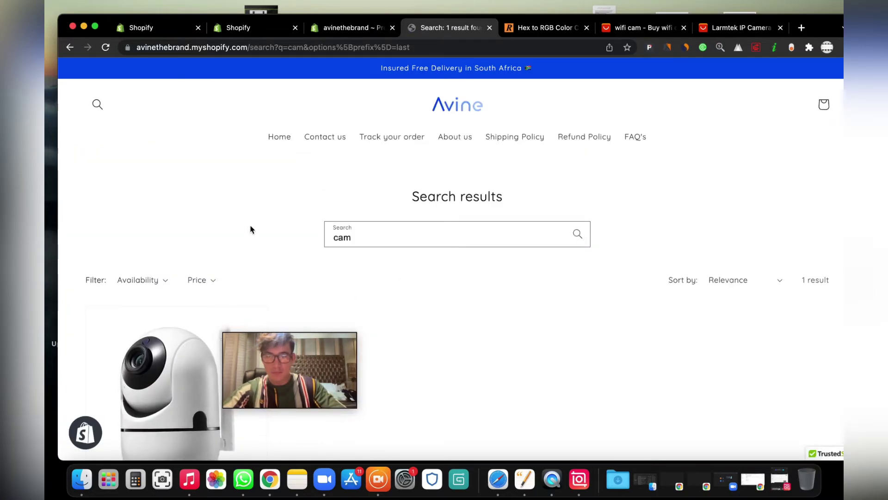
right_click(591, 327)
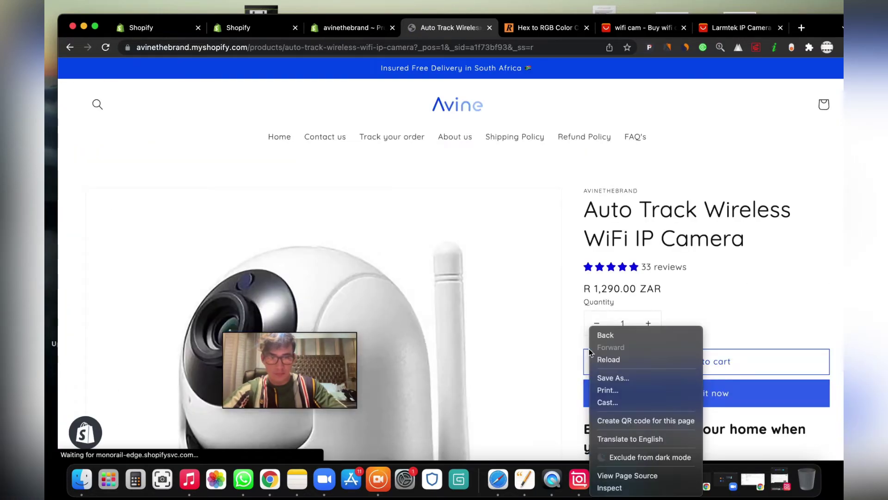
left_click(605, 489)
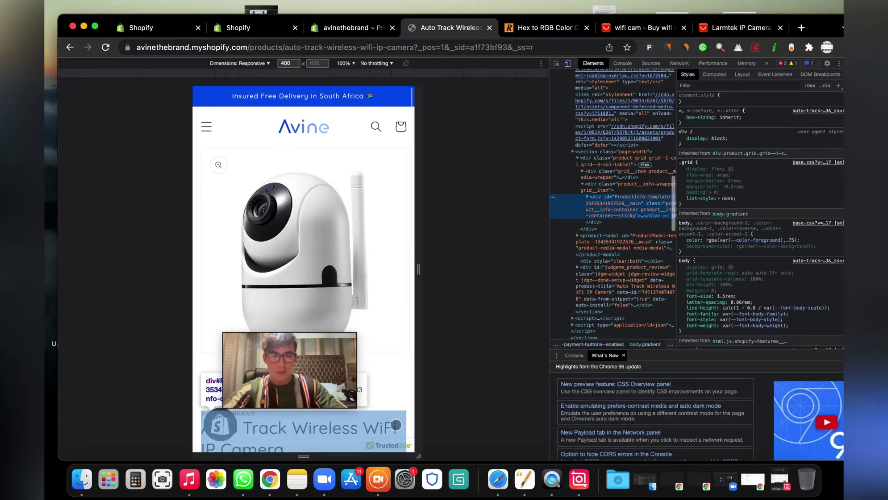
scroll(318, 335, "down", 5)
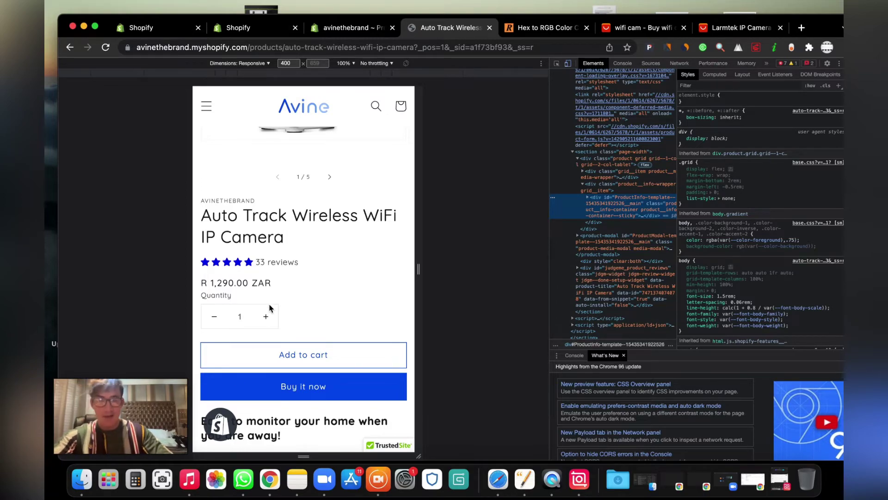
scroll(270, 309, "up", 2)
scroll(270, 308, "down", 5)
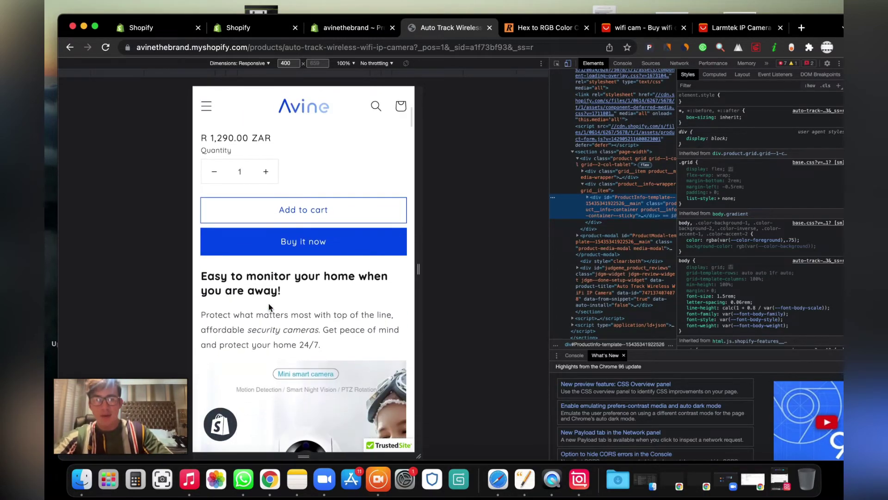
scroll(285, 306, "down", 4)
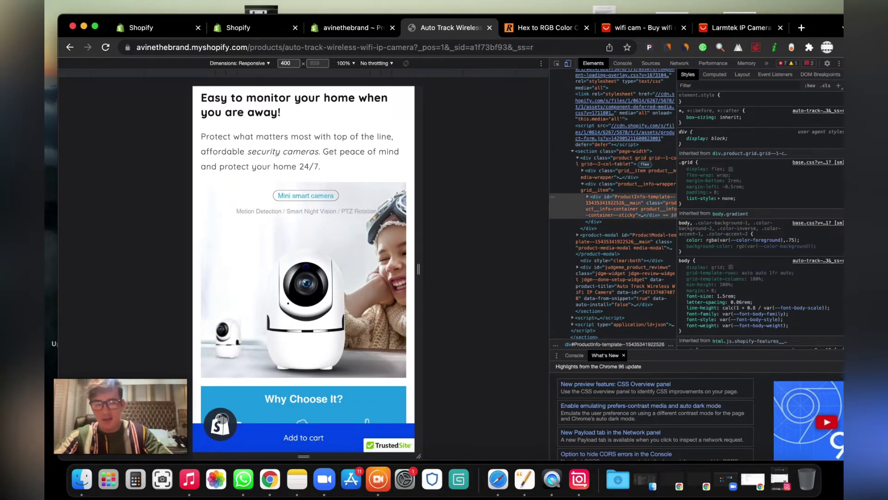
Hide the store preview bar and scroll down to the camera's customer reviews.
left_click(225, 421)
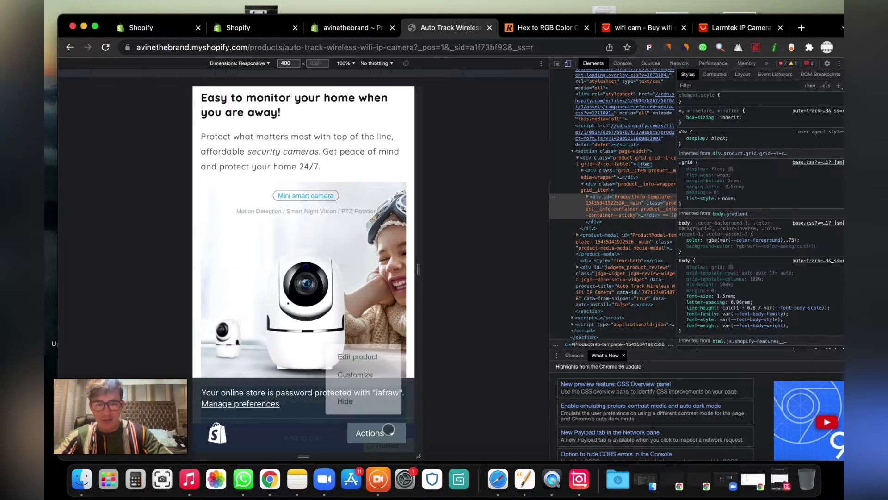
left_click(389, 431)
left_click(351, 403)
scroll(319, 399, "down", 15)
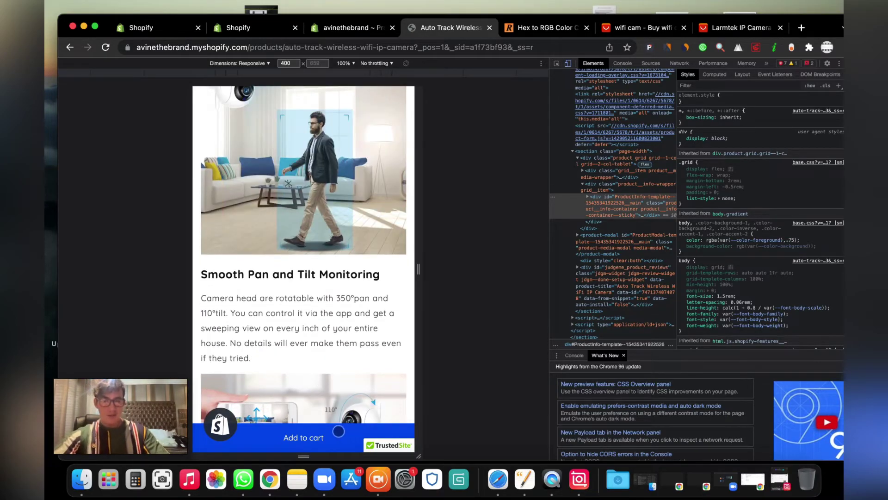
scroll(349, 429, "down", 15)
scroll(338, 431, "down", 15)
scroll(338, 430, "down", 5)
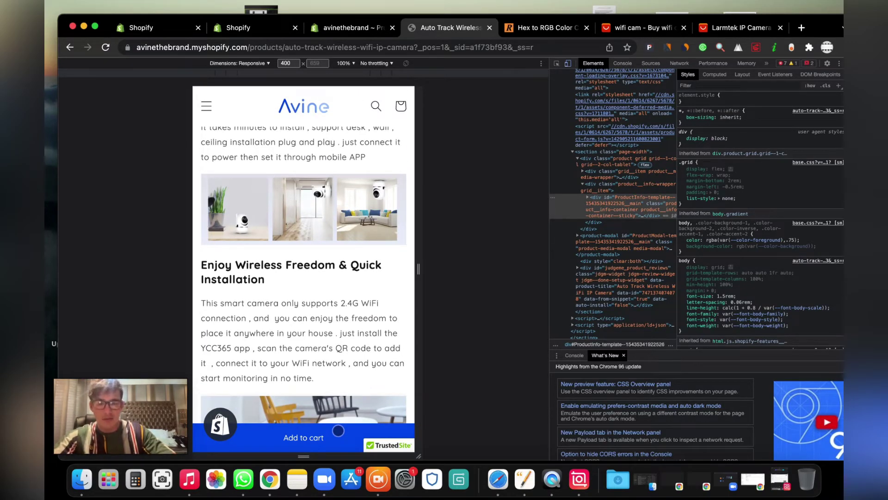
scroll(338, 431, "down", 15)
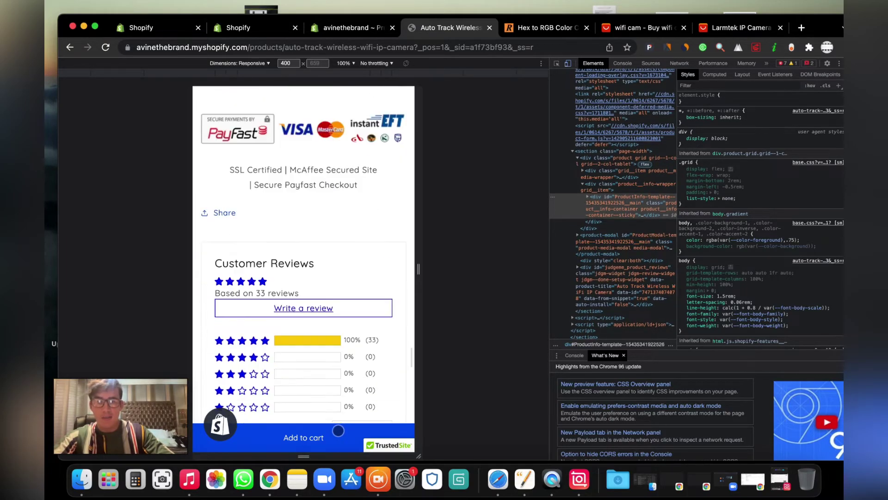
Scroll through the camera's 33 imported five-star reviews, then return to the Shopify admin apps tab.
scroll(338, 431, "down", 3)
scroll(308, 361, "down", 8)
scroll(308, 361, "down", 7)
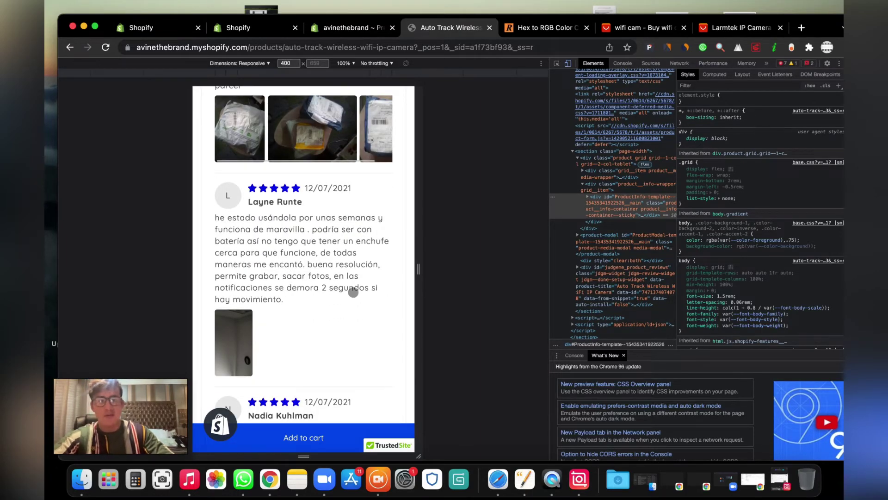
scroll(353, 291, "up", 1)
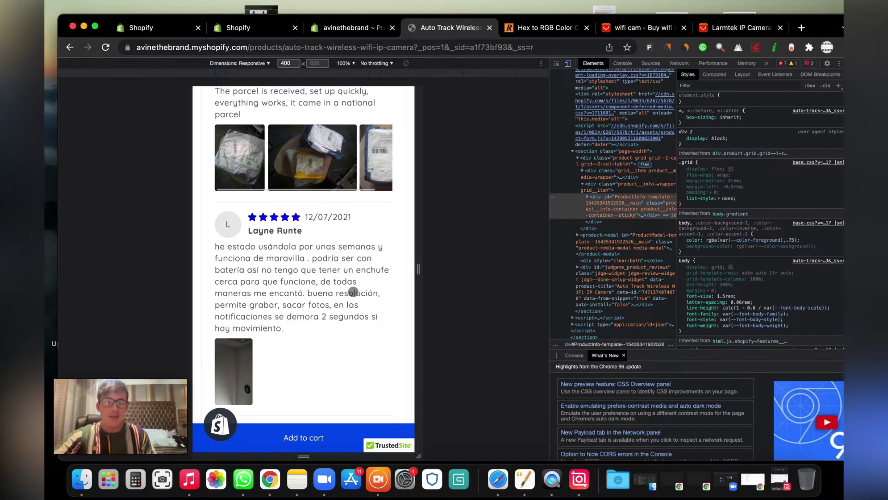
scroll(354, 292, "up", 3)
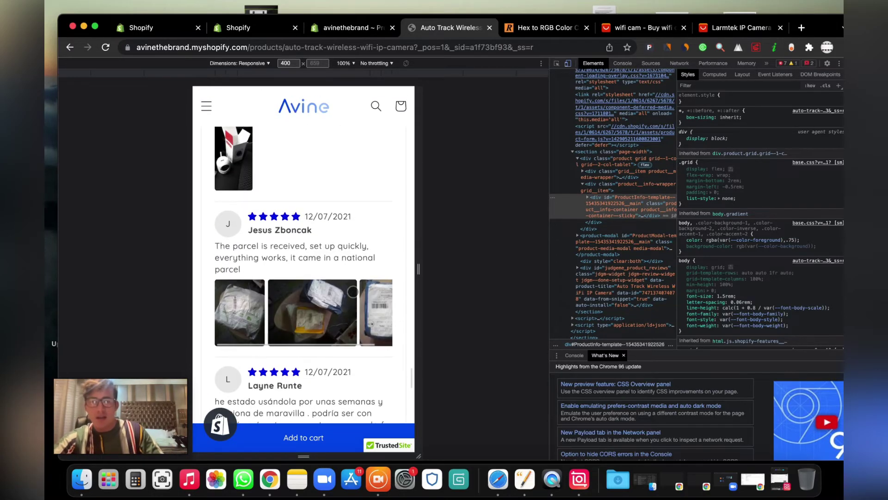
scroll(353, 292, "down", 4)
scroll(301, 148, "up", 2)
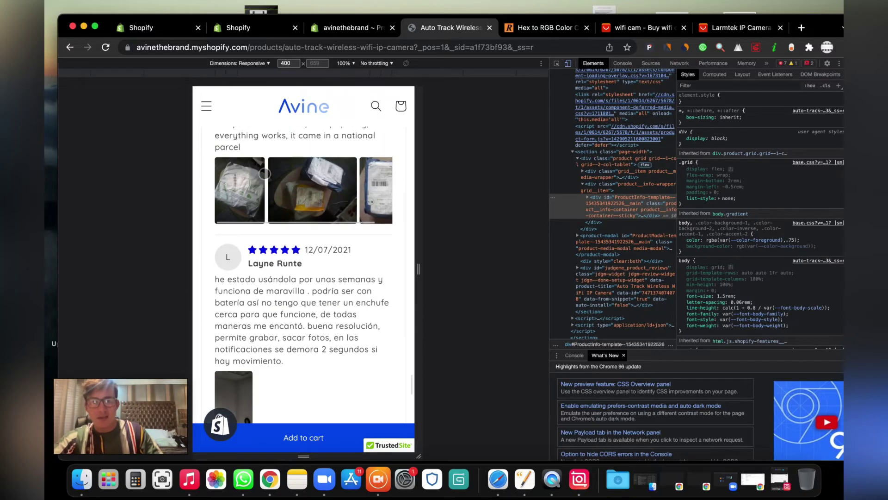
scroll(377, 249, "down", 10)
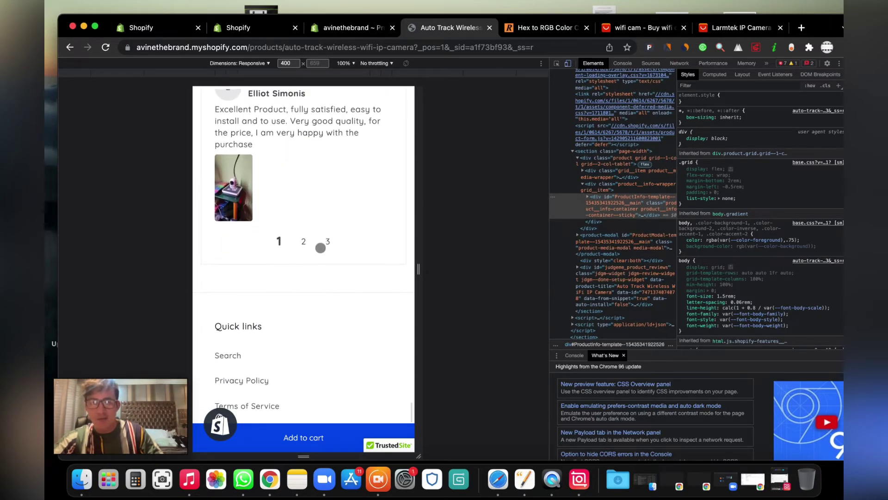
scroll(320, 248, "up", 3)
scroll(320, 247, "up", 3)
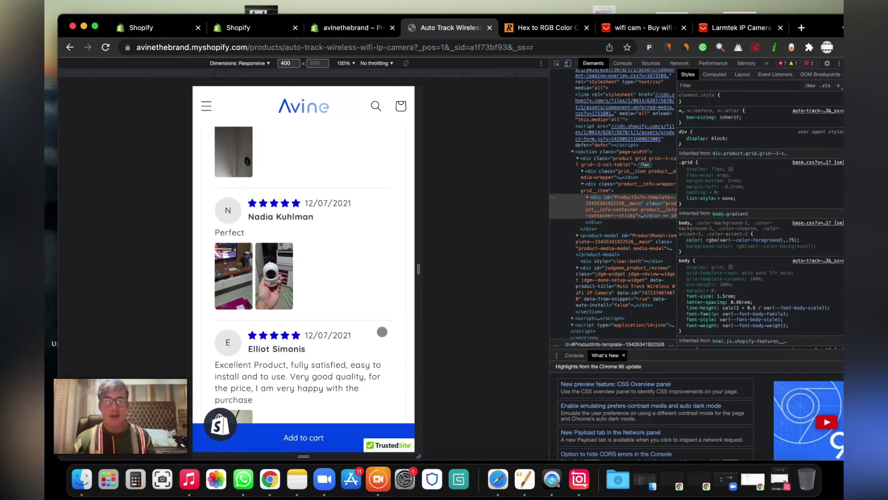
left_click(257, 24)
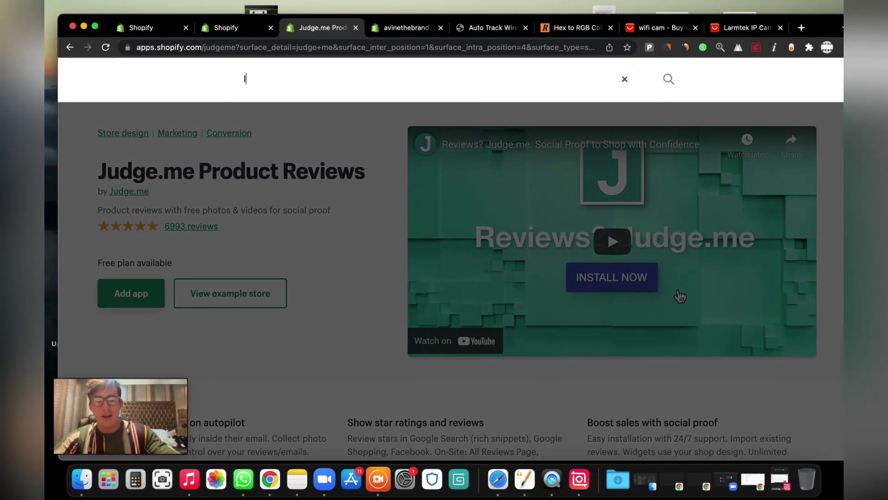
Search the App Store for 'lucky orange' and open the Lucky Orange Heatmaps & Replay listing.
type("ucky orange")
key("Return")
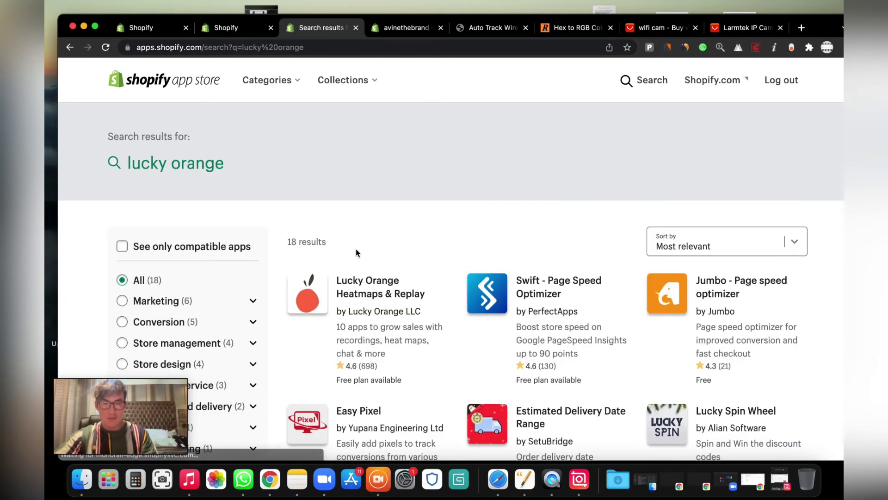
left_click(322, 296)
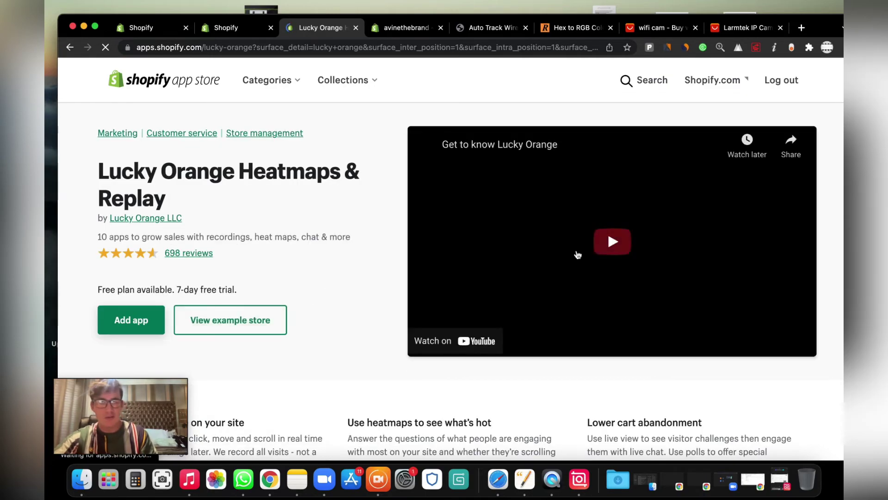
Play the Lucky Orange intro video, pause it at 1:12, and highlight the 7-day free trial note.
left_click(622, 244)
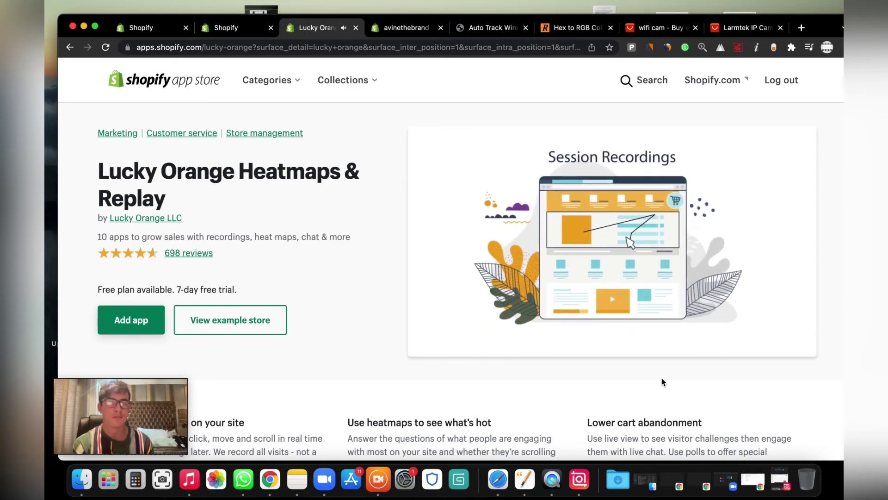
mouse_move(762, 291)
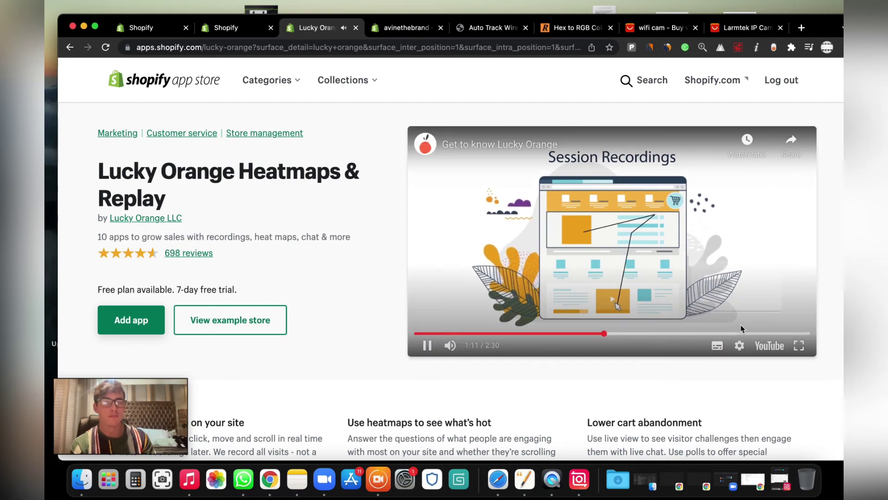
left_click(760, 289)
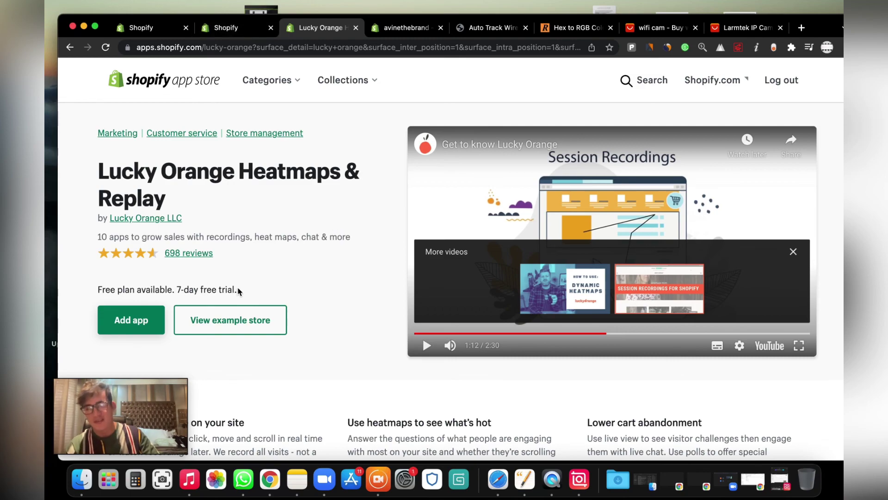
left_click_drag(238, 290, 175, 286)
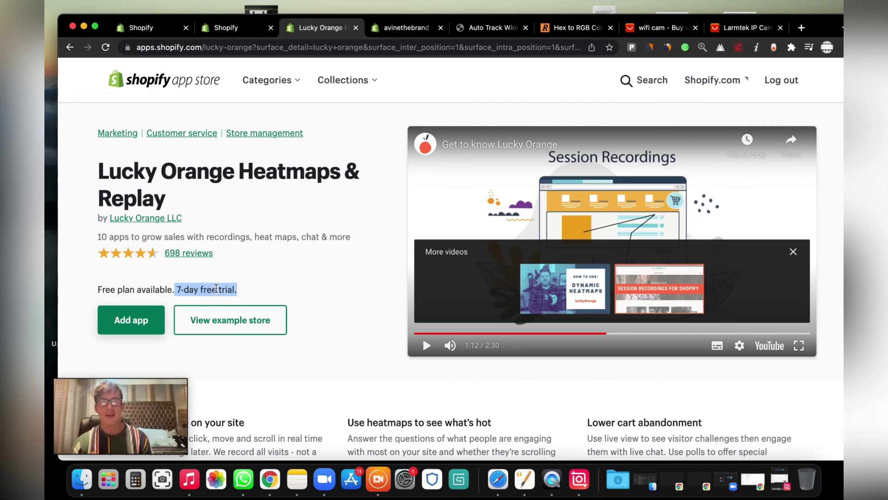
key("super+5")
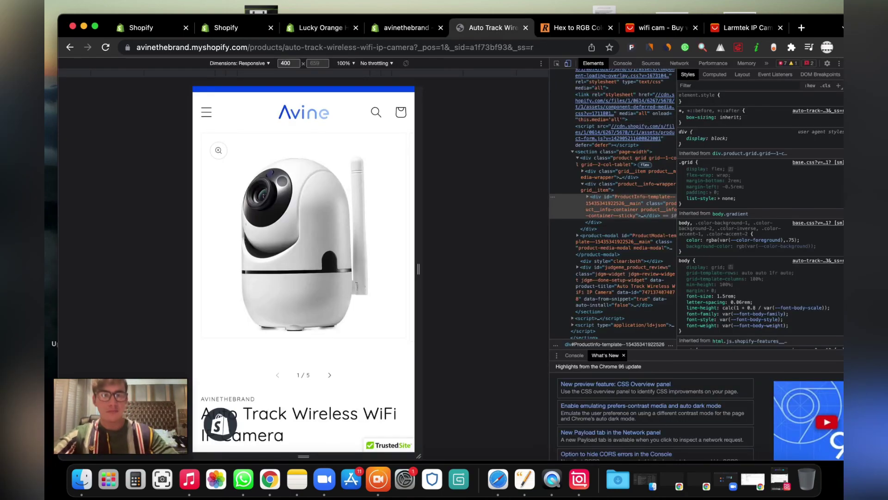